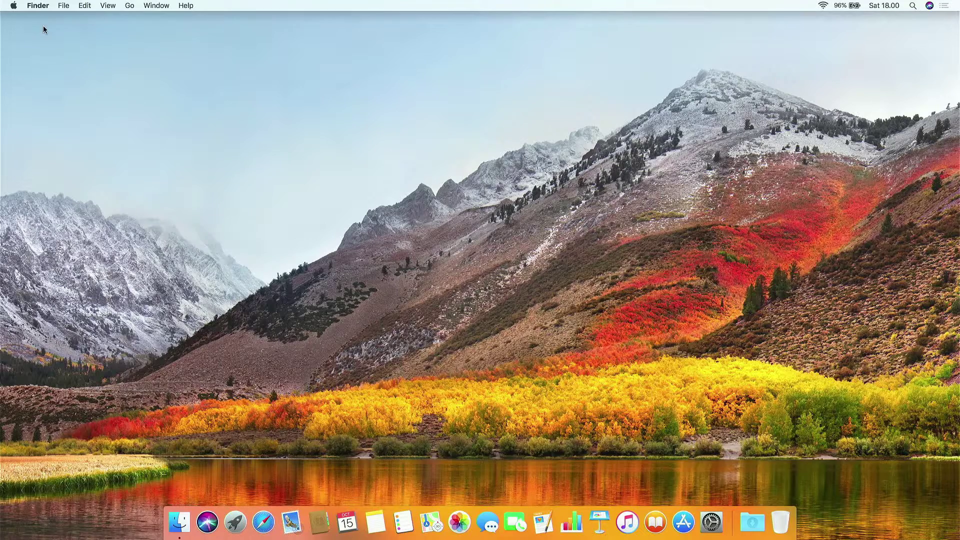
View this Mac's details in About This Mac, then close the window
click(12, 10)
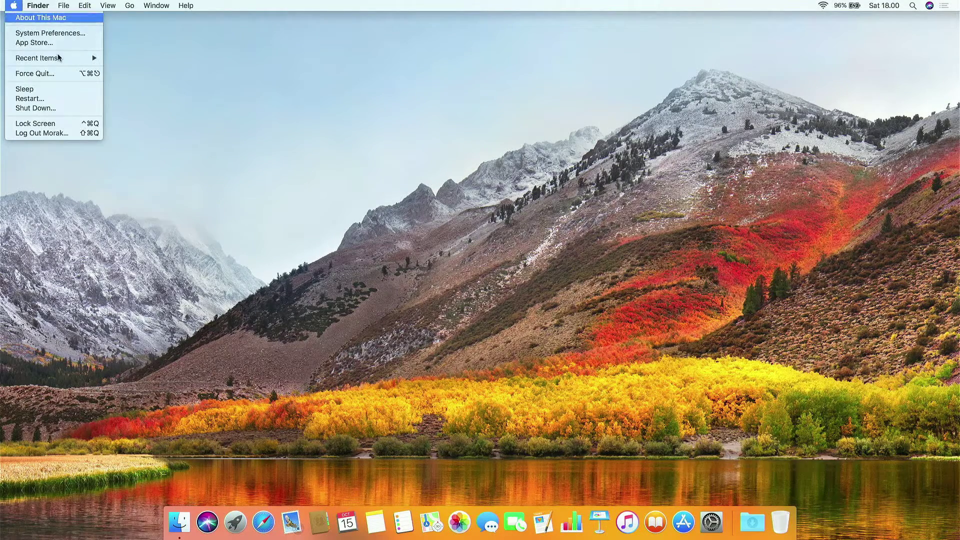
click(590, 292)
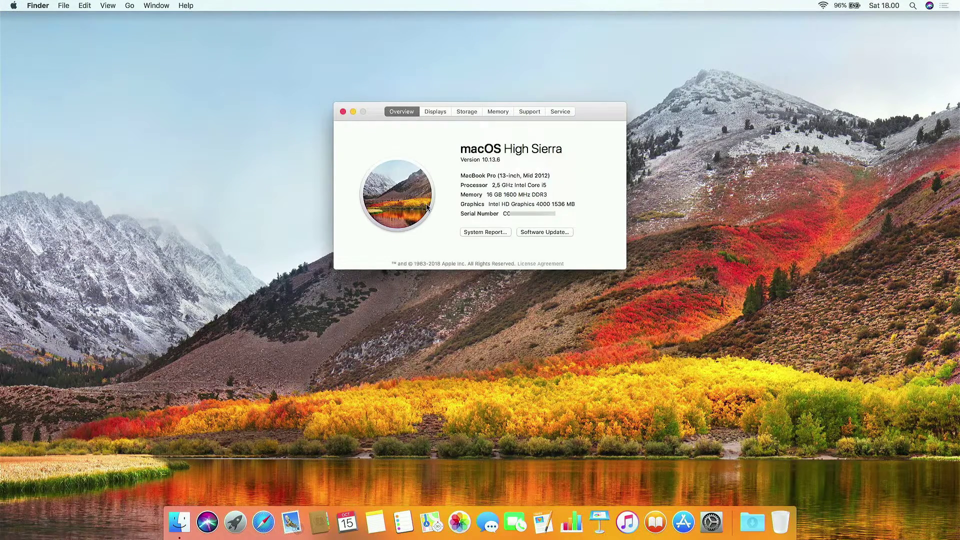
click(342, 112)
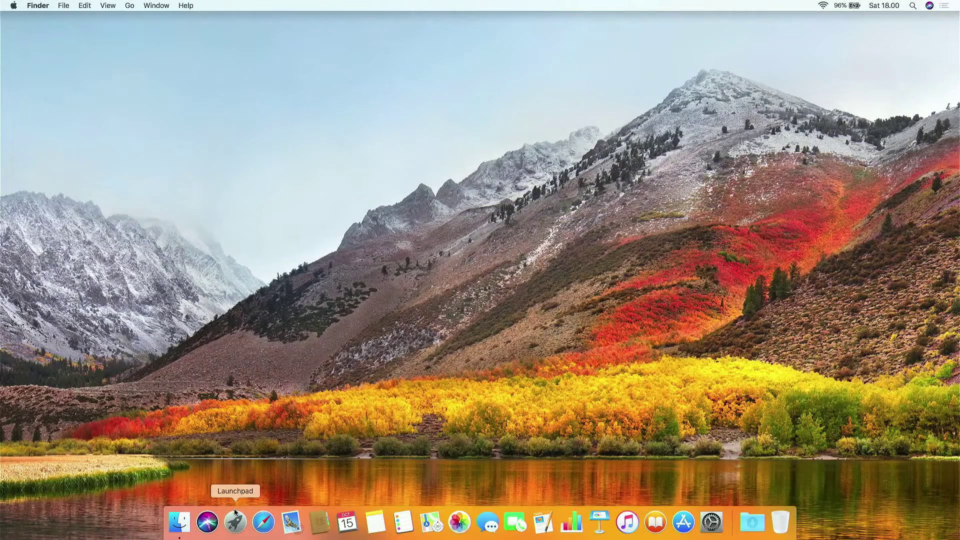
Launch Microsoft Edge from Launchpad and load google.com
click(235, 520)
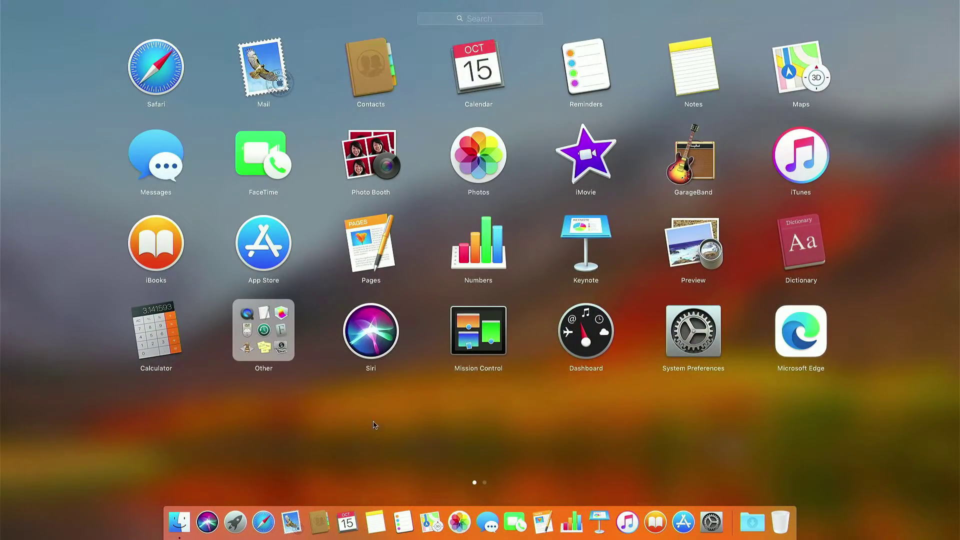
click(781, 350)
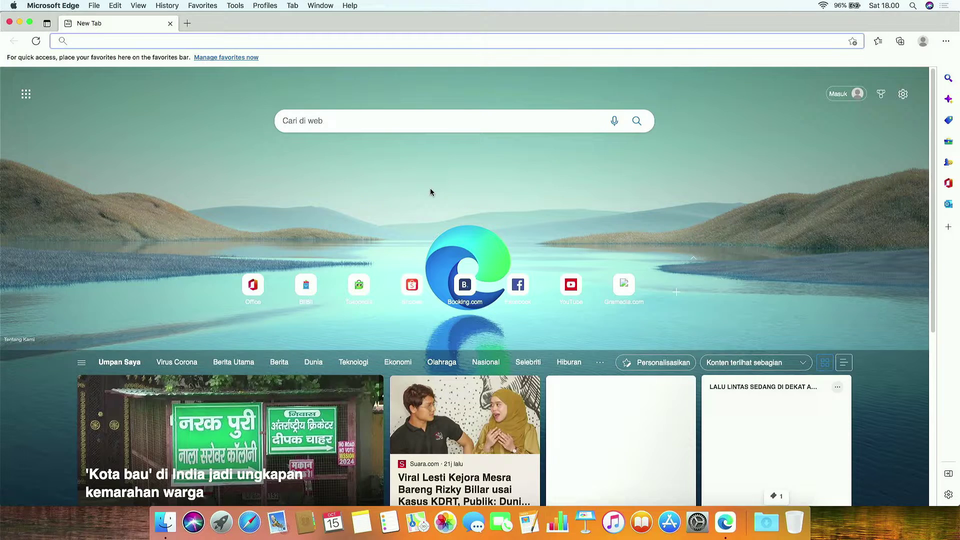
text(goo)
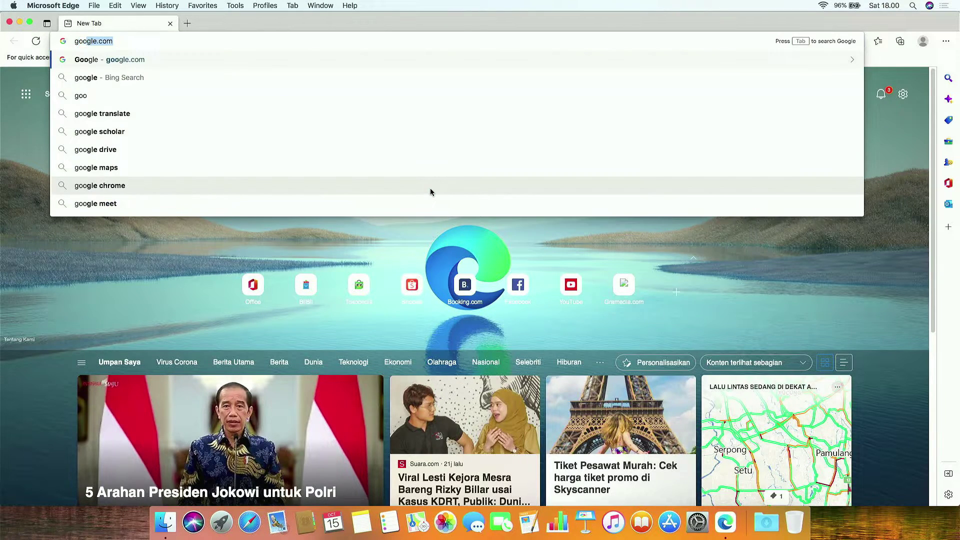
text(gle)
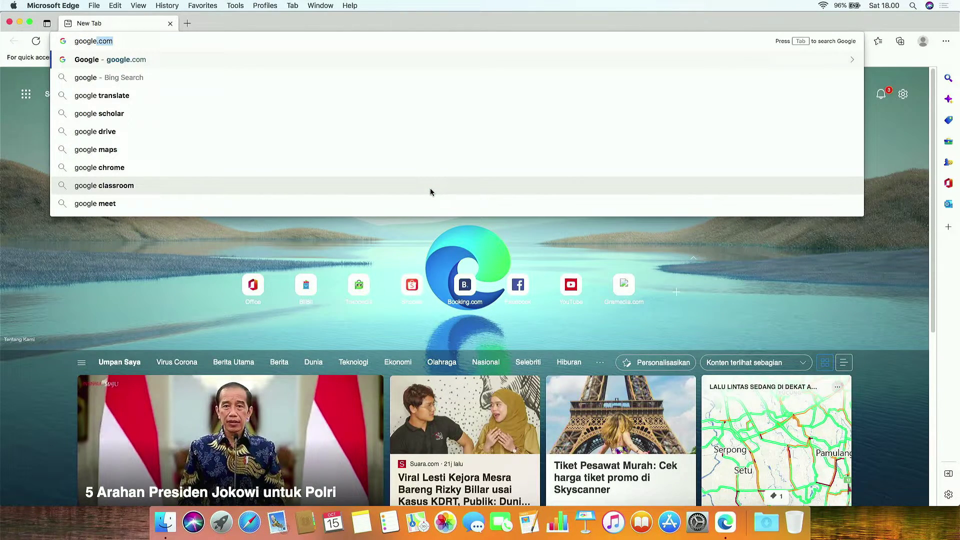
text(.com)
key(Return)
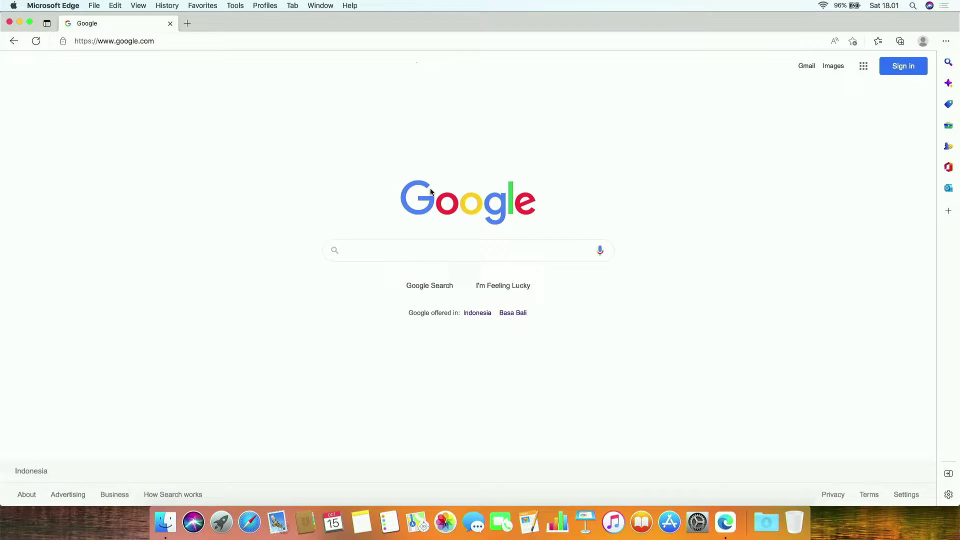
Search Google for 'windows 8.1'
text(windows)
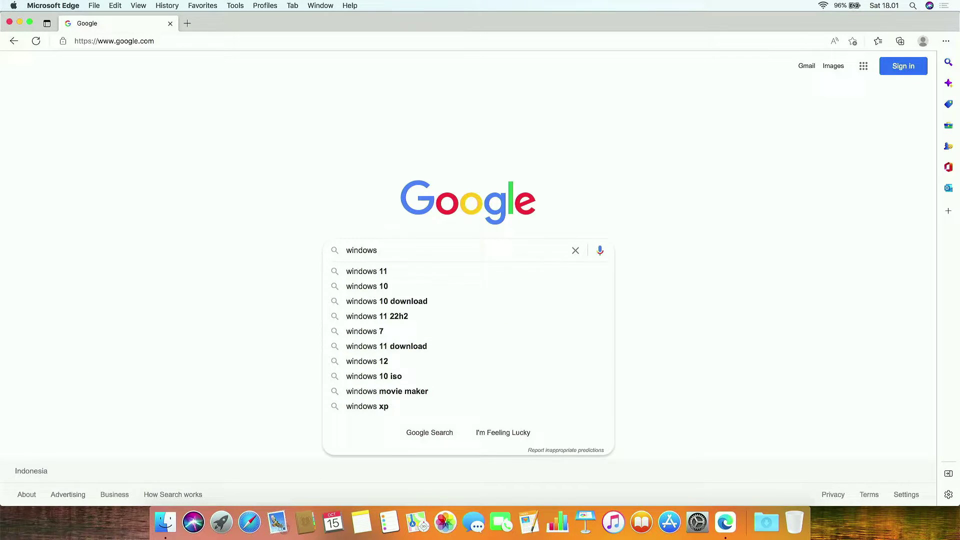
text( 8.1)
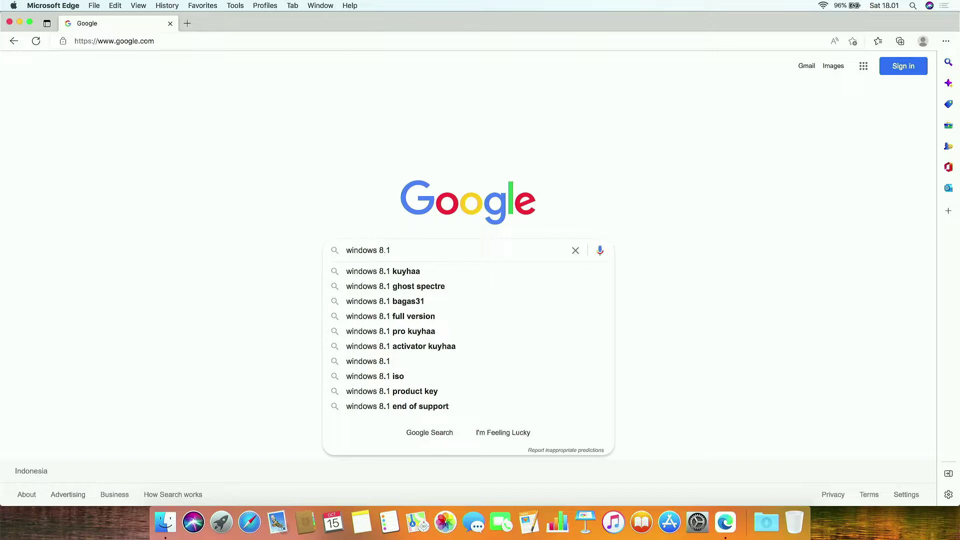
key(Return)
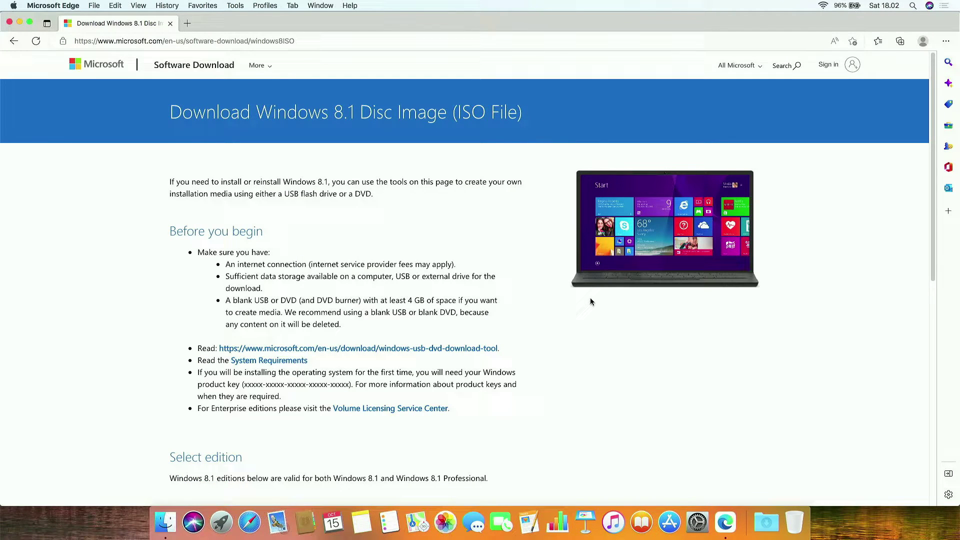
Select the Windows 8.1 edition on the download page and confirm it
scroll(587, 324, down, 3)
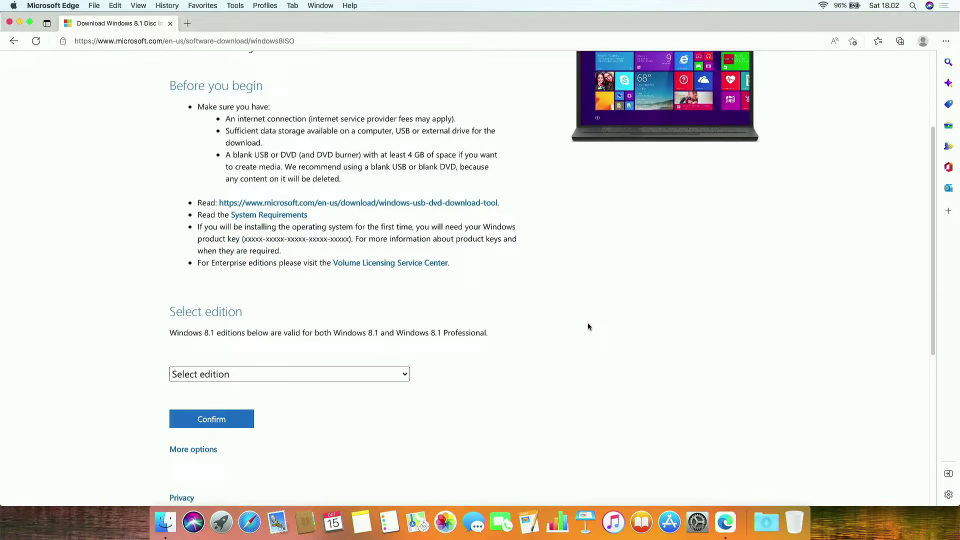
scroll(588, 325, down, 2)
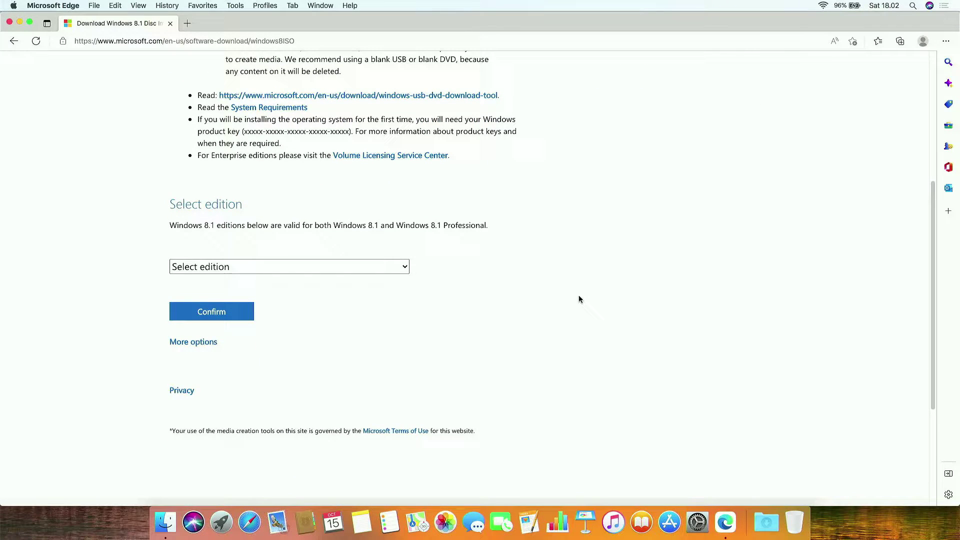
click(387, 270)
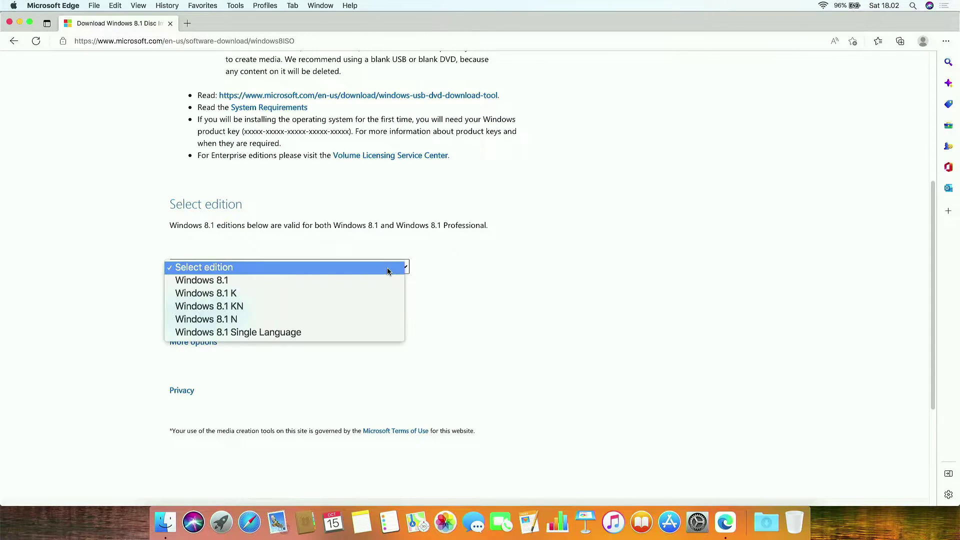
click(366, 283)
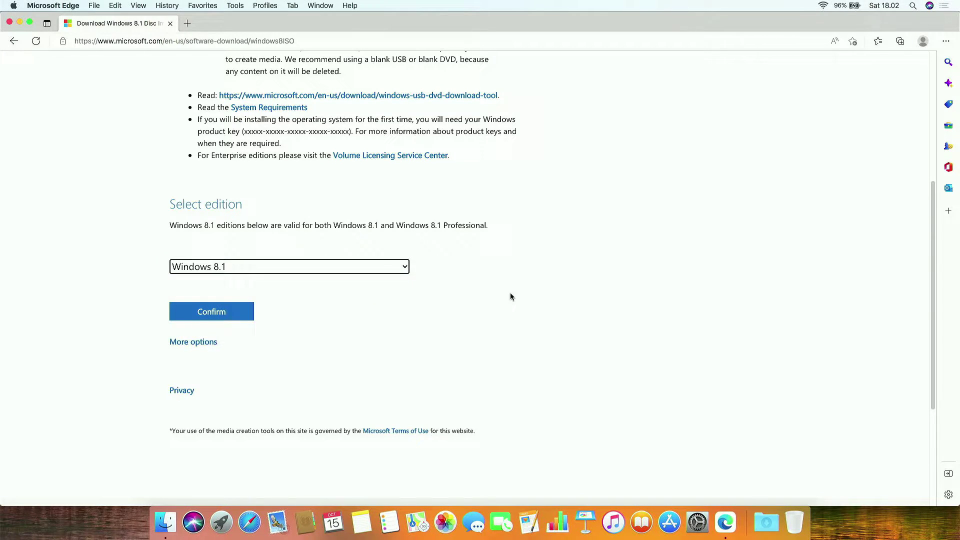
click(206, 313)
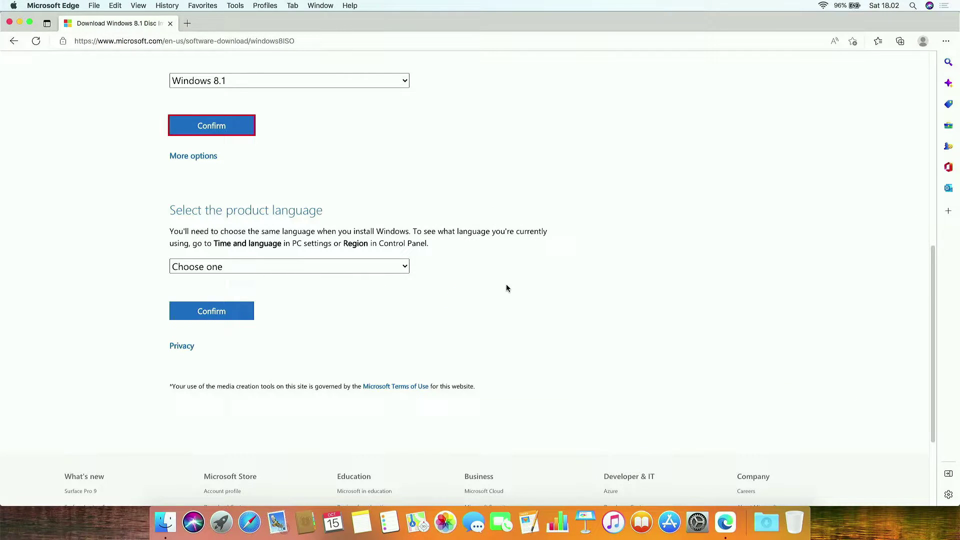
Choose English (United States) as the product language and confirm
click(368, 267)
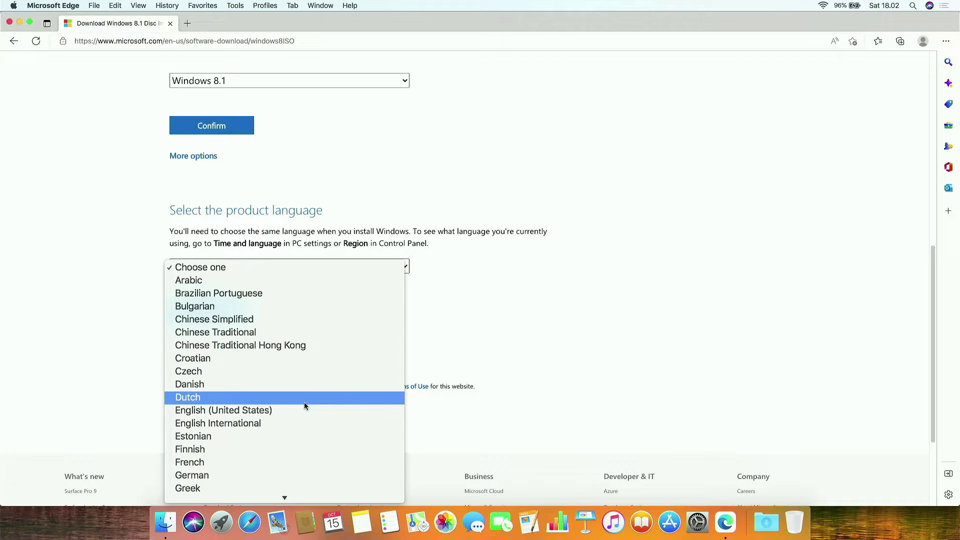
click(274, 410)
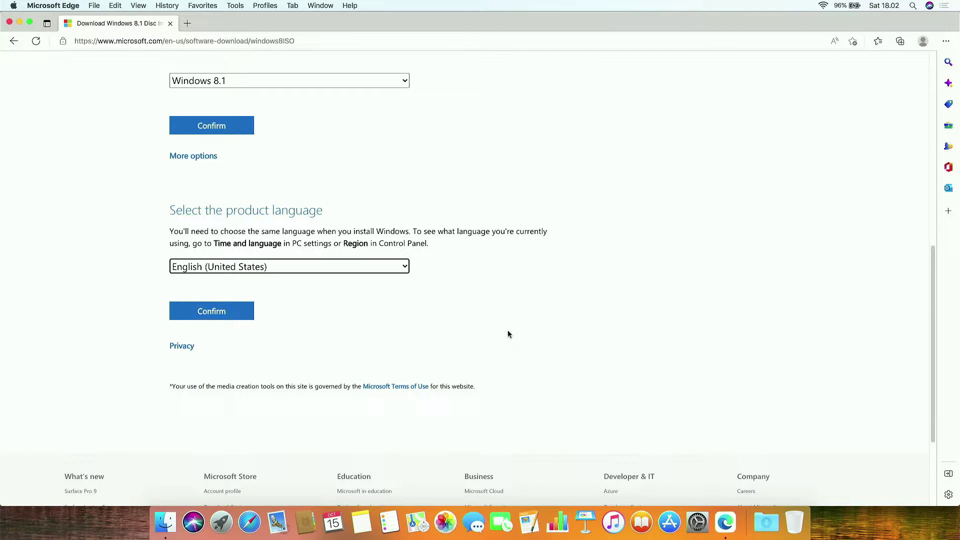
click(244, 315)
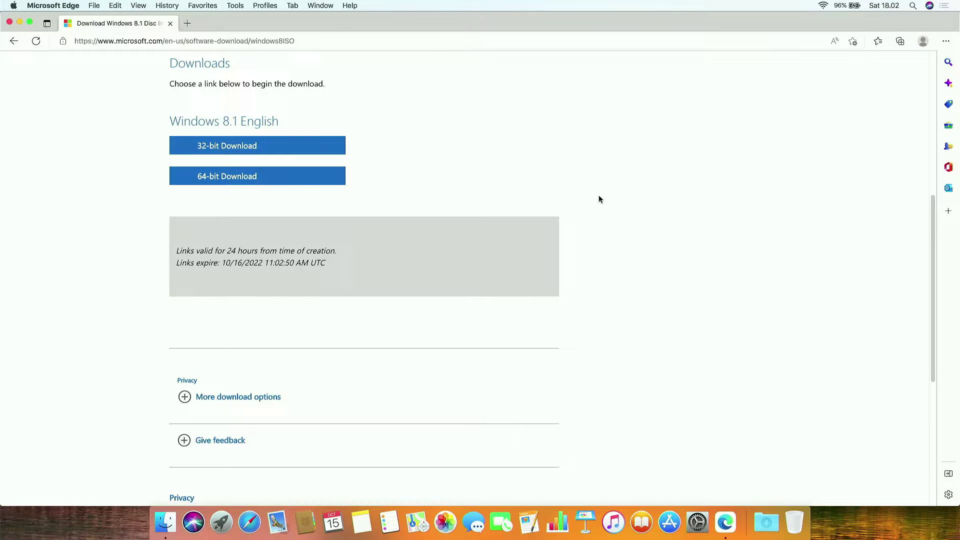
Download the 64-bit Windows 8.1 disc image, Win8.1_English_x64.iso
click(273, 183)
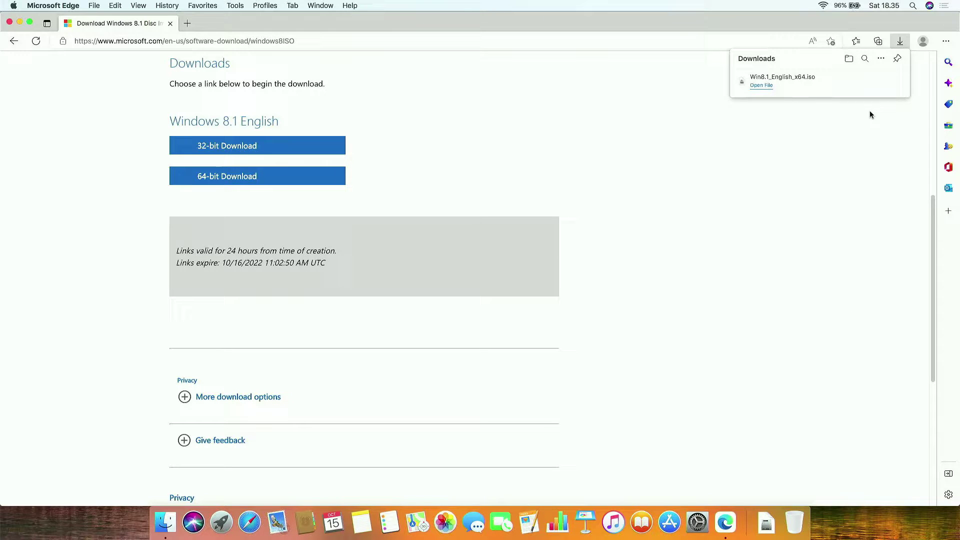
Show the downloaded ISO in its Finder folder and quit Microsoft Edge
click(866, 88)
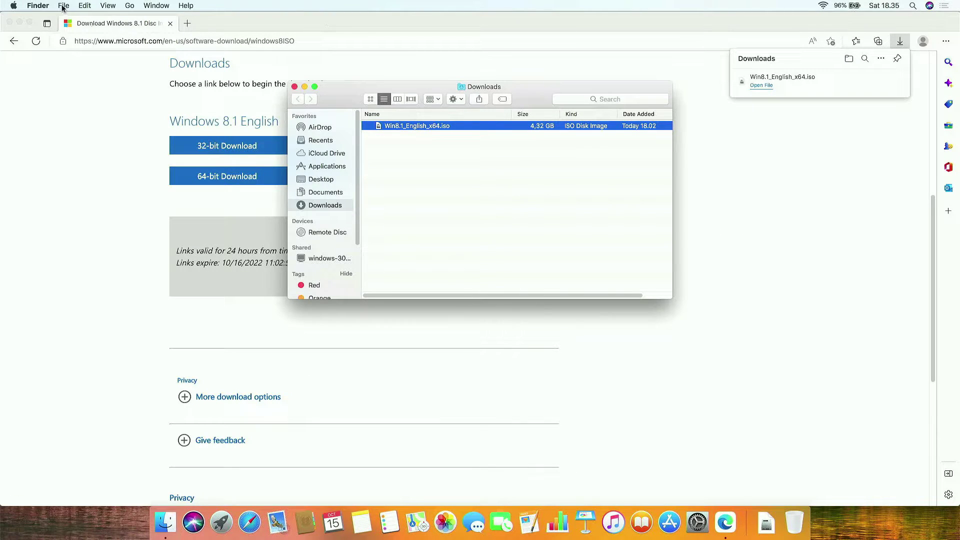
click(320, 29)
click(45, 5)
click(131, 145)
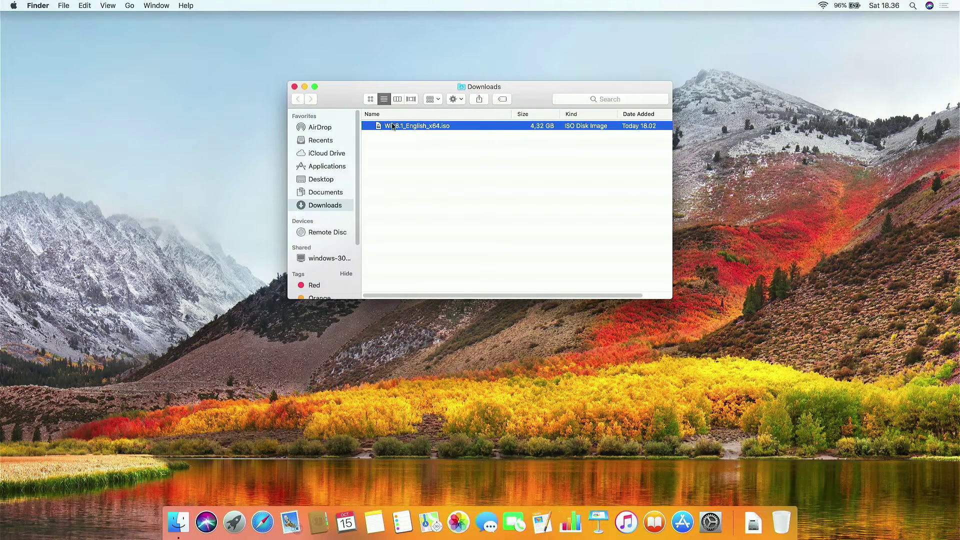
Move Win8.1_English_x64.iso to the desktop and postpone the backup prompt for the USB drive
drag(422, 126, 807, 188)
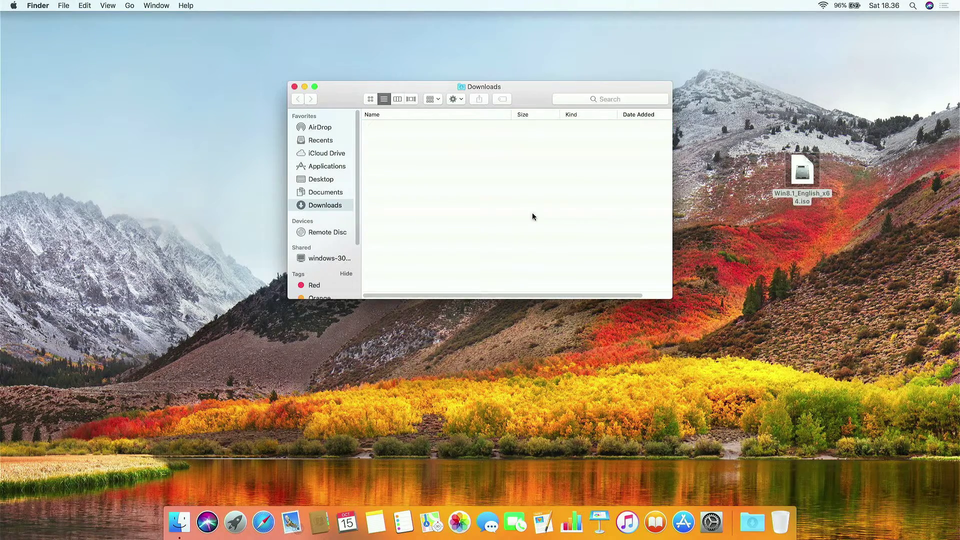
click(587, 208)
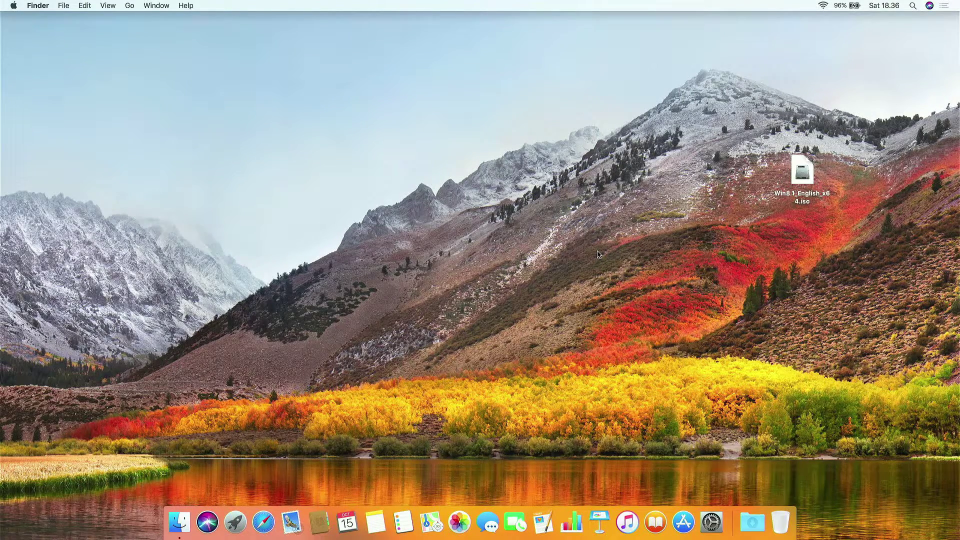
click(412, 208)
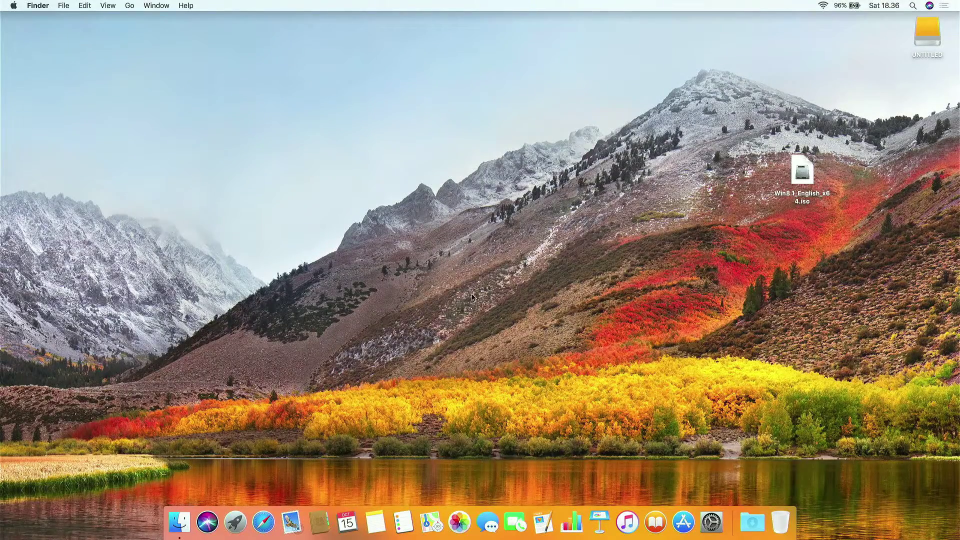
Launch Disk Utility from Launchpad's Other folder
click(235, 520)
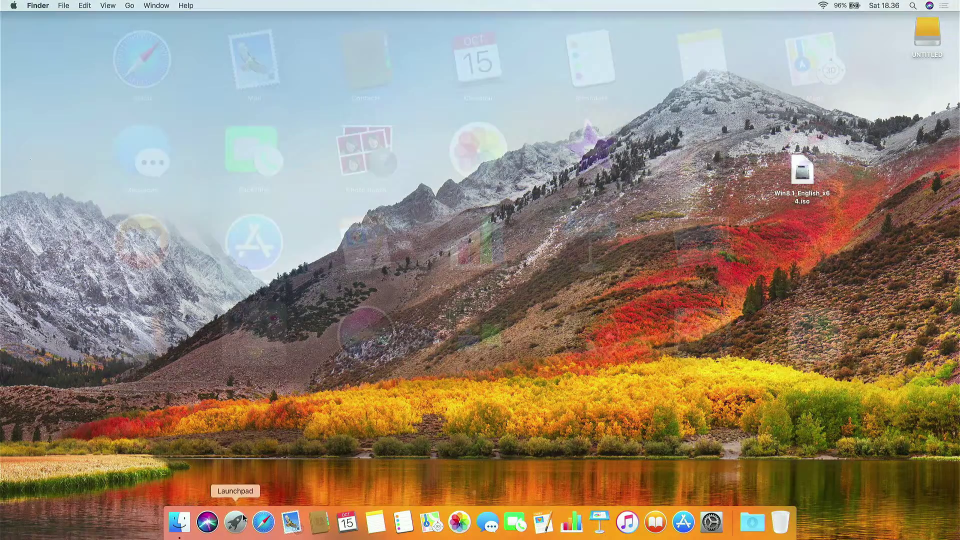
click(288, 357)
click(683, 306)
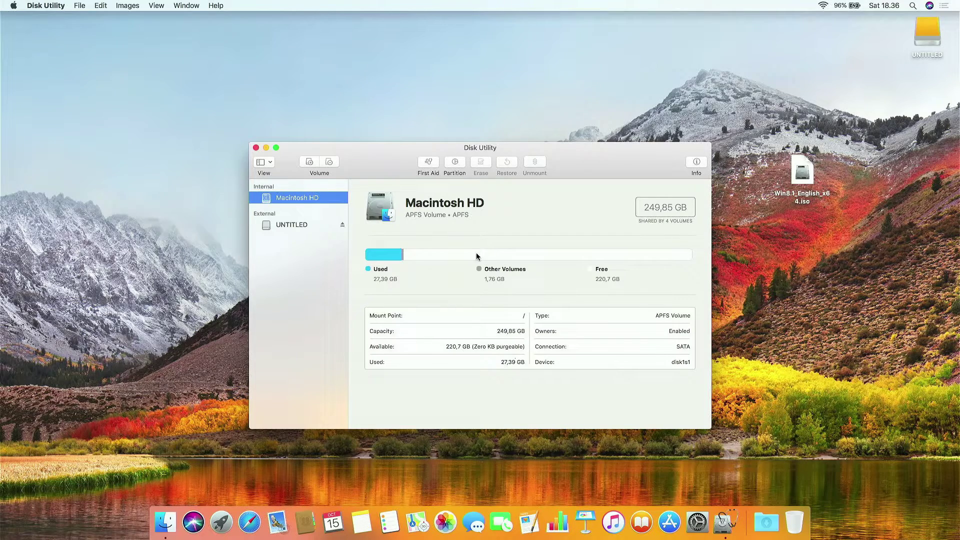
Show all devices, select the EYOTA-12 USB disk, and bring up its Erase settings
click(264, 162)
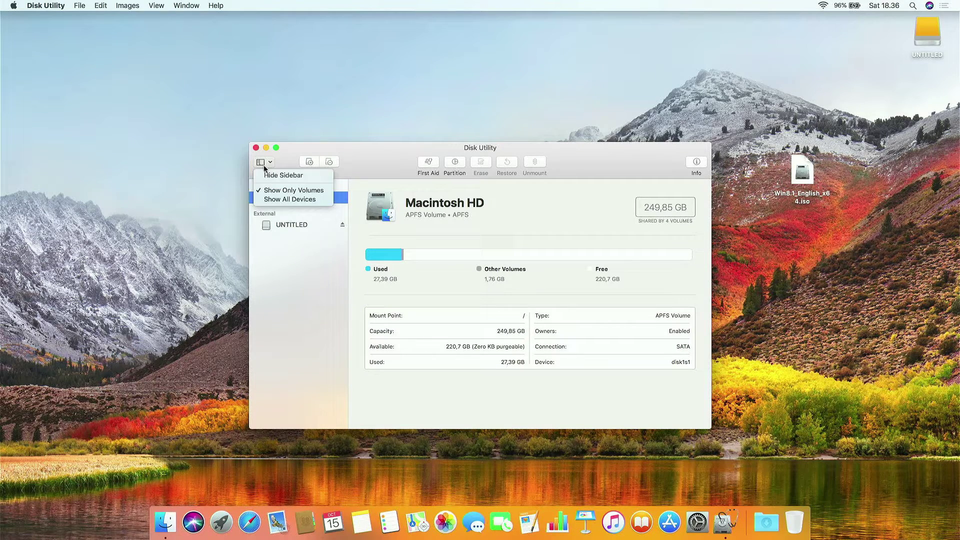
click(281, 199)
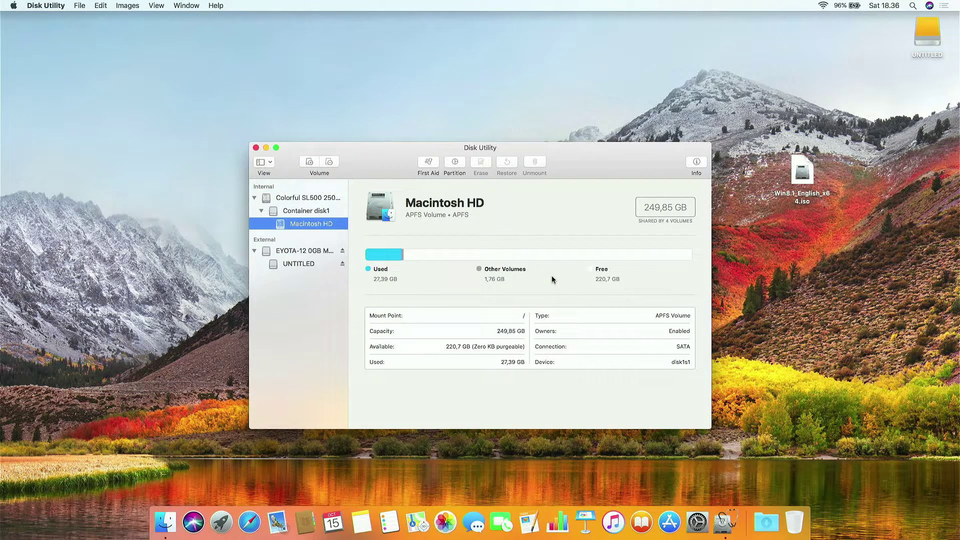
click(319, 250)
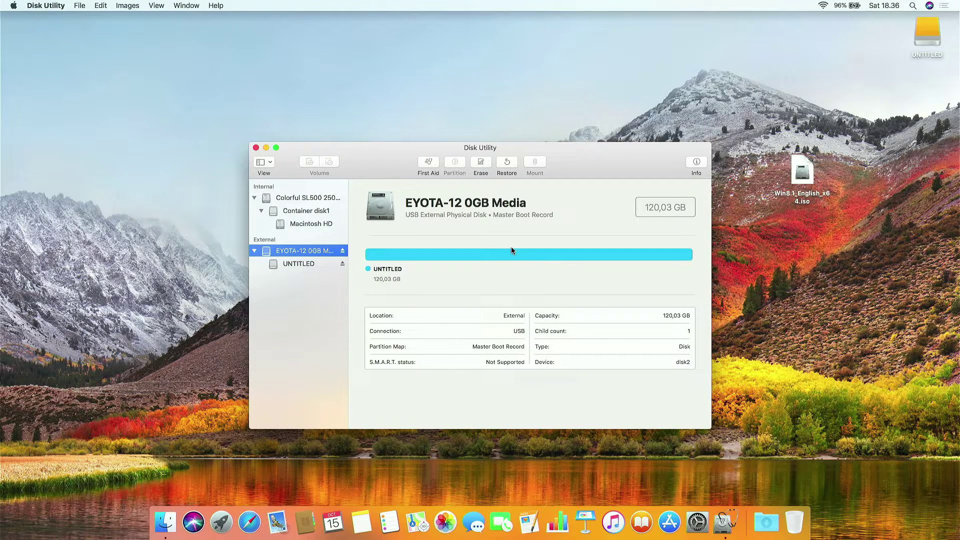
click(478, 164)
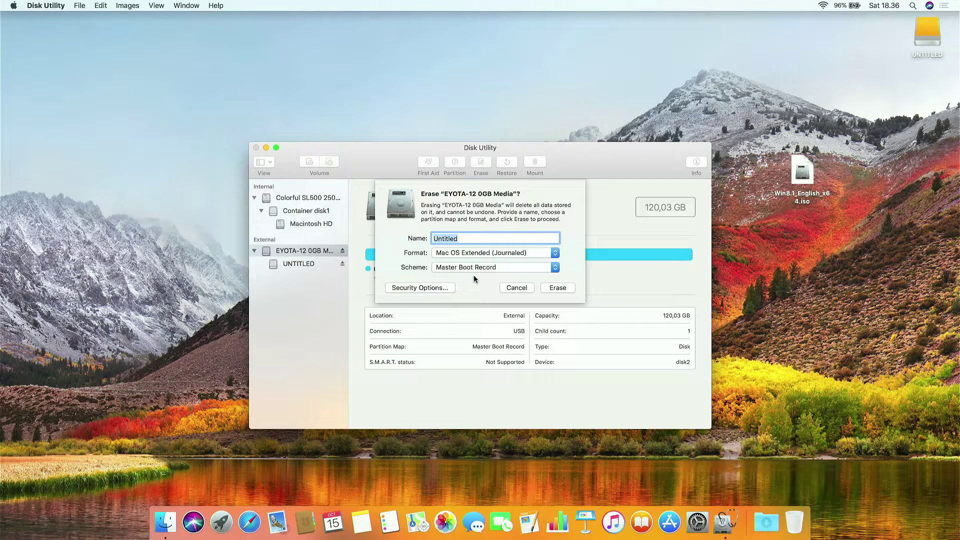
click(471, 239)
right_click(809, 176)
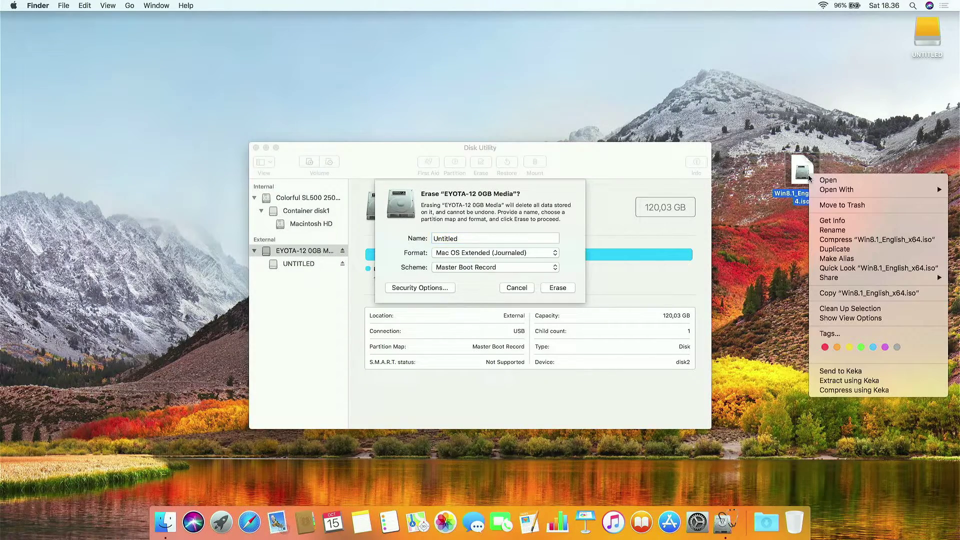
click(832, 221)
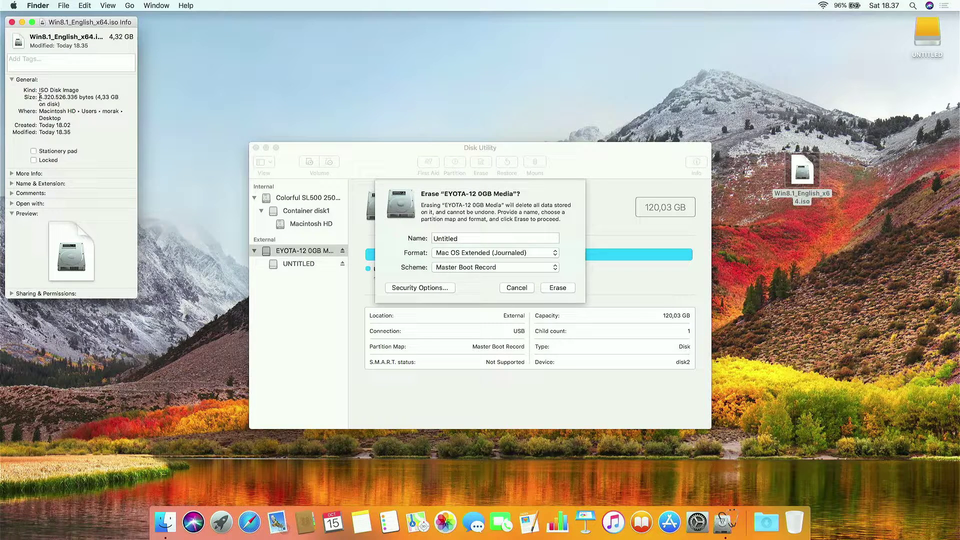
drag(39, 96, 68, 97)
click(54, 117)
drag(40, 98, 121, 97)
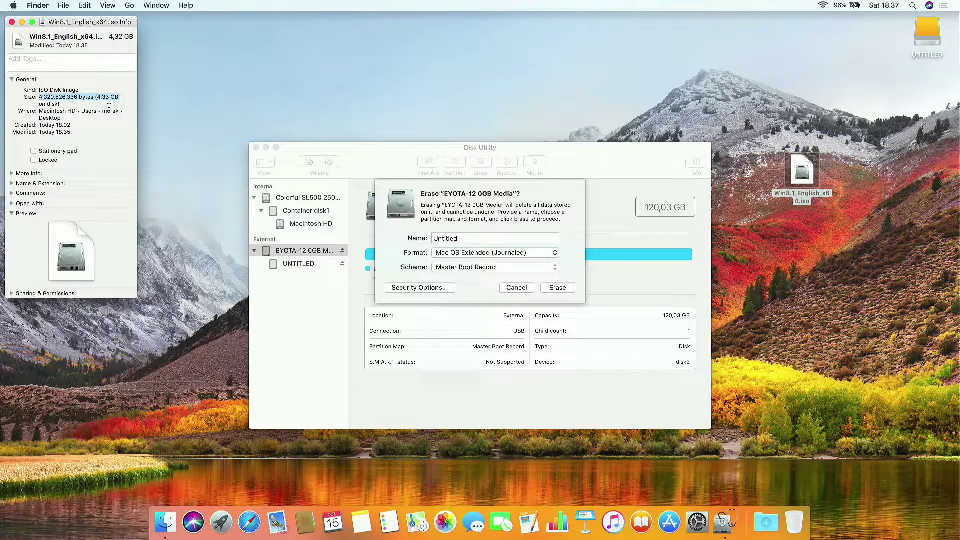
click(12, 22)
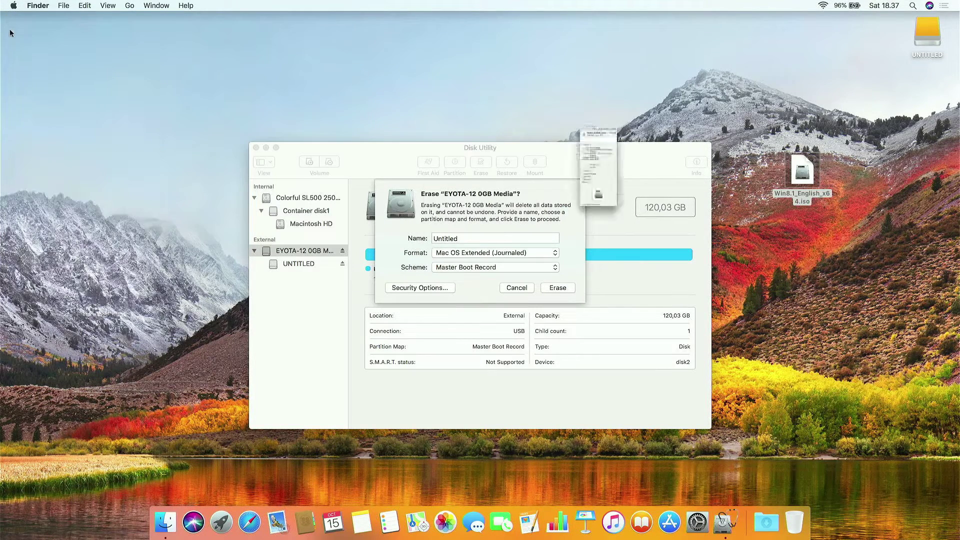
Set the erase format to ExFAT with the Master Boot Record scheme
click(479, 204)
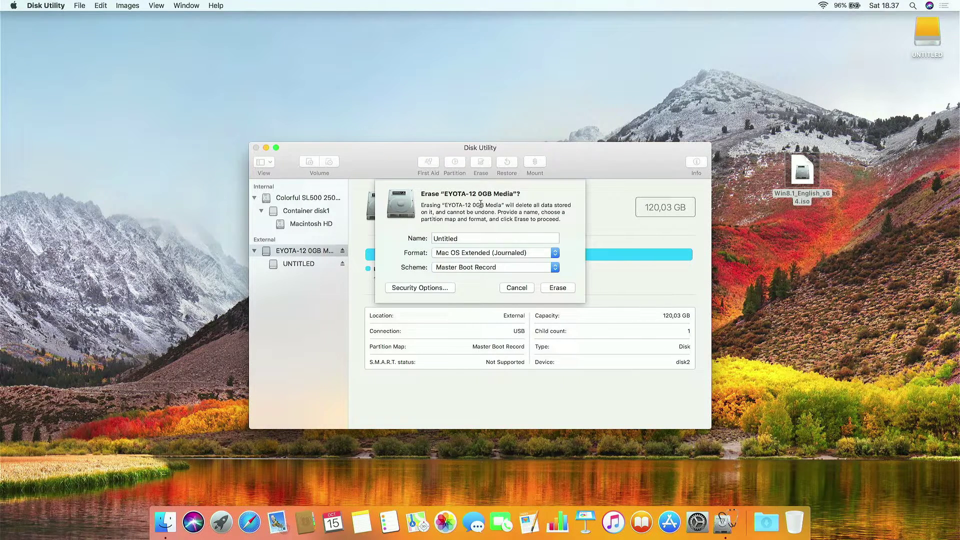
click(482, 252)
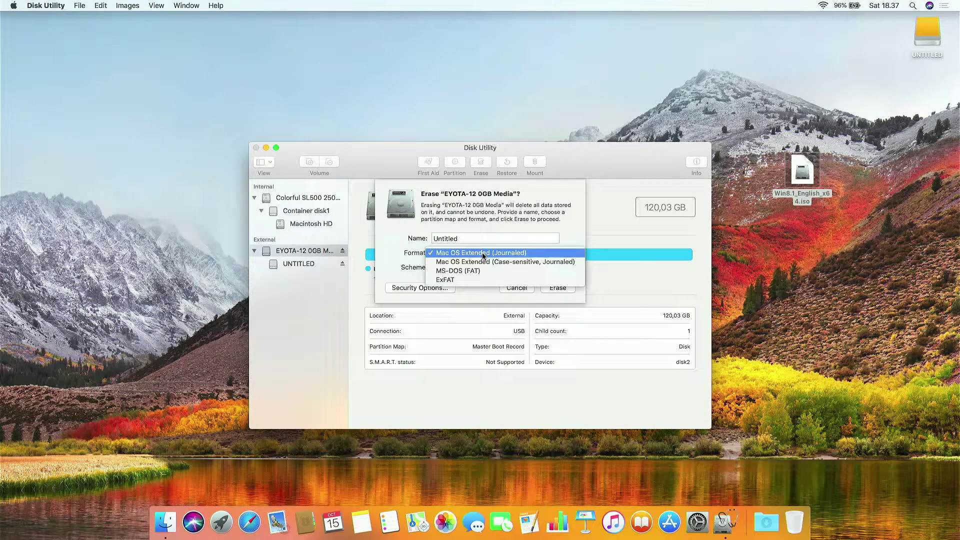
click(458, 280)
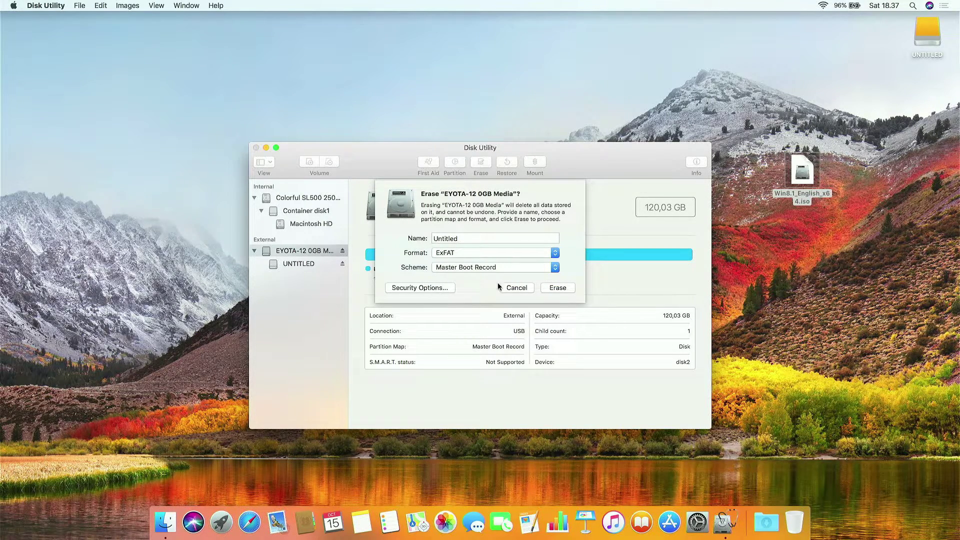
click(549, 266)
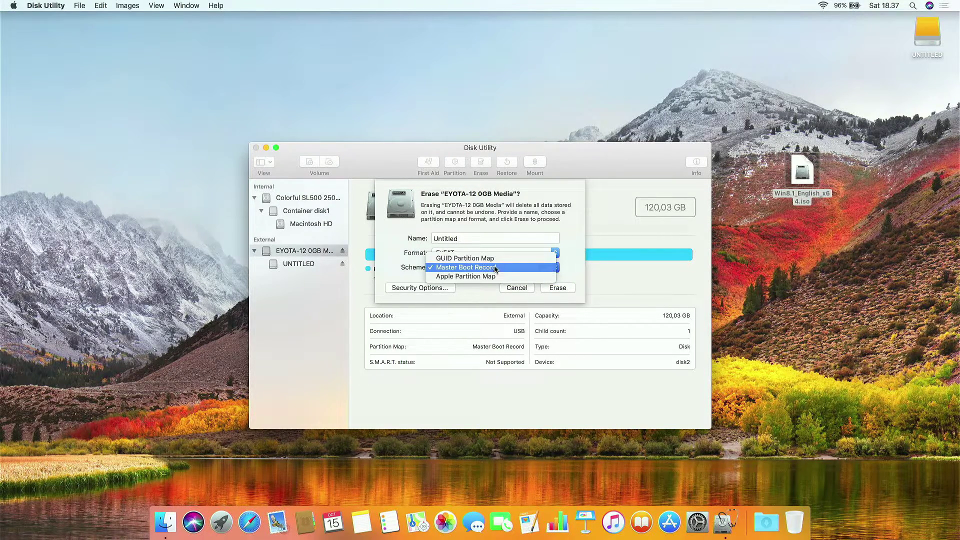
click(494, 269)
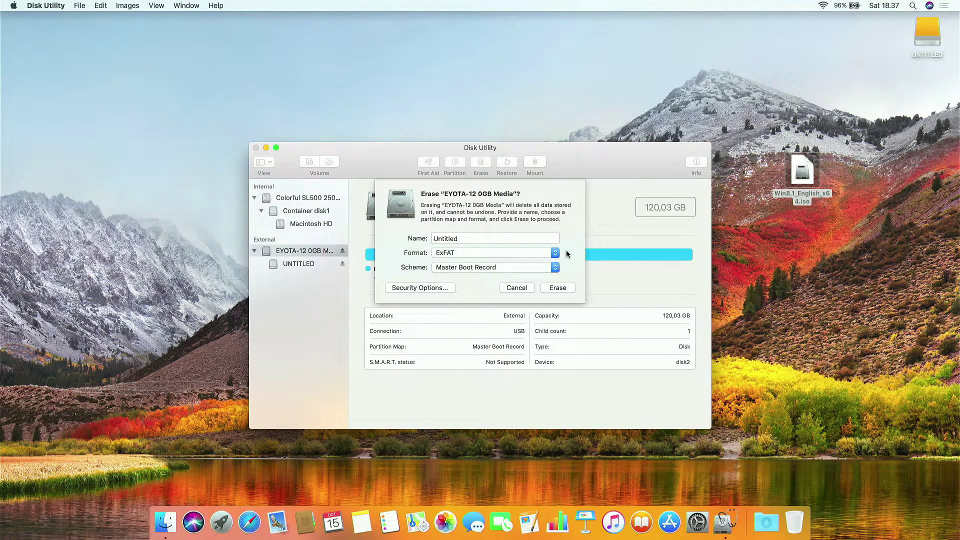
Erase the USB drive, postponing the Time Machine prompt and dismissing the completion message
click(562, 285)
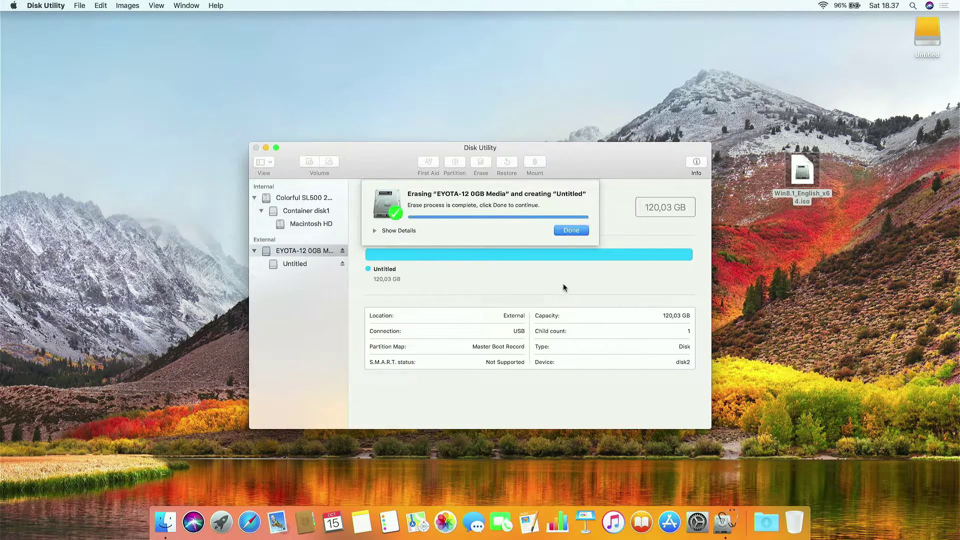
click(402, 205)
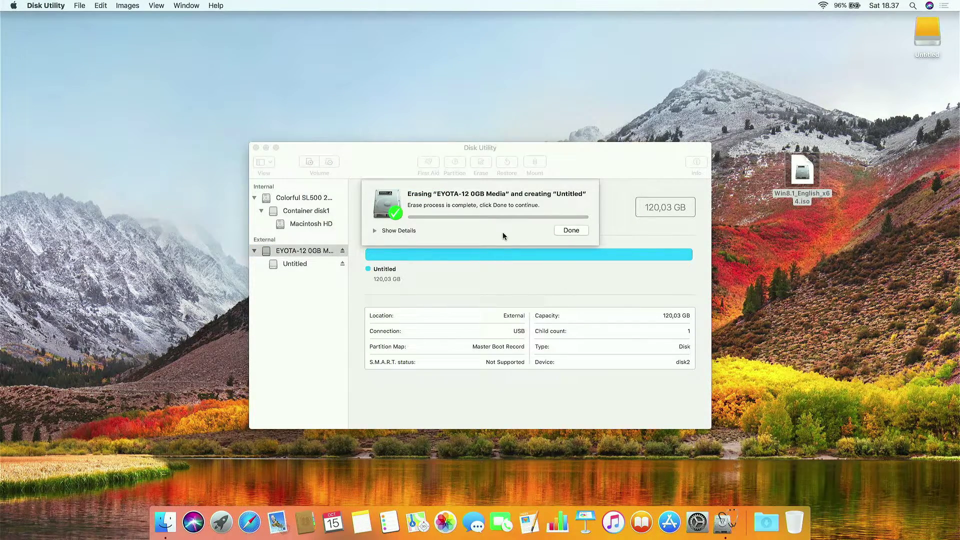
click(583, 231)
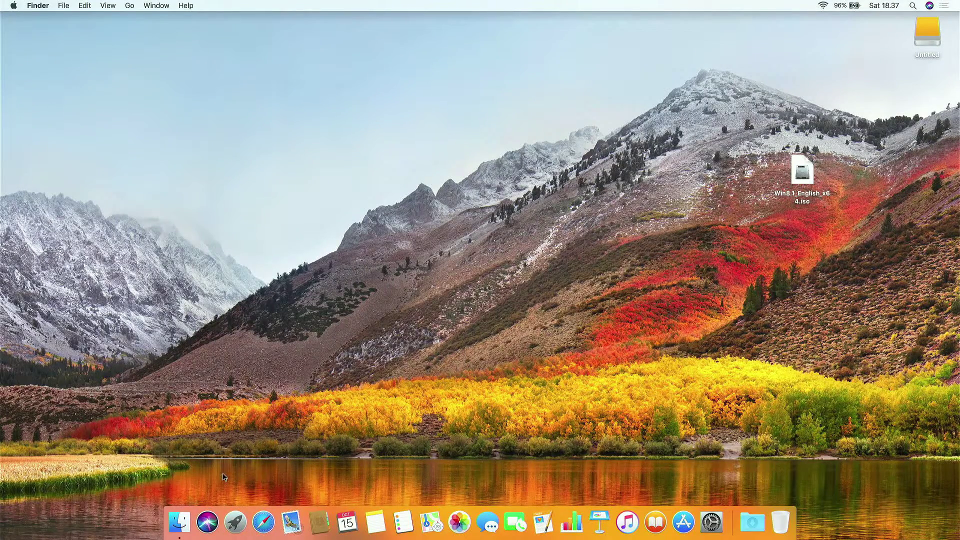
Launch Boot Camp Assistant and continue past the Introduction page
click(240, 518)
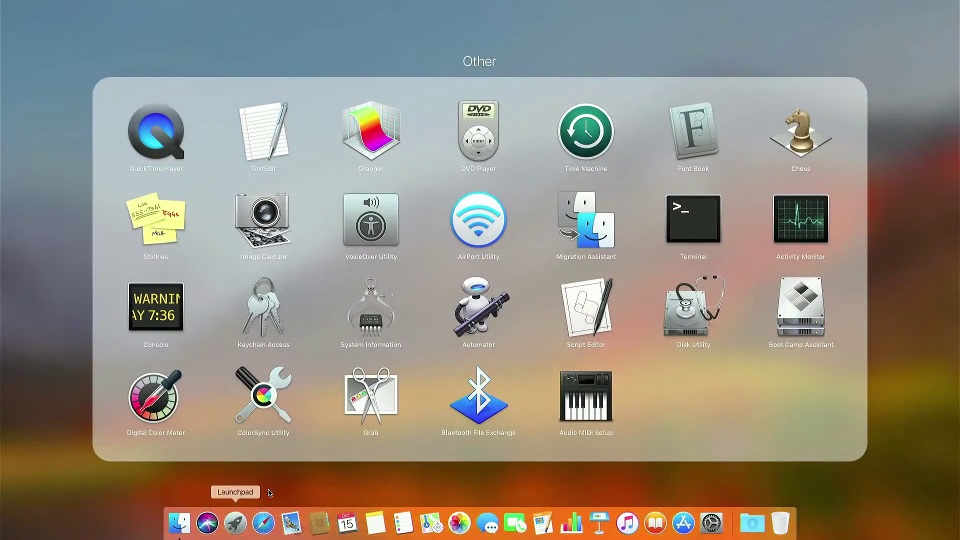
click(792, 314)
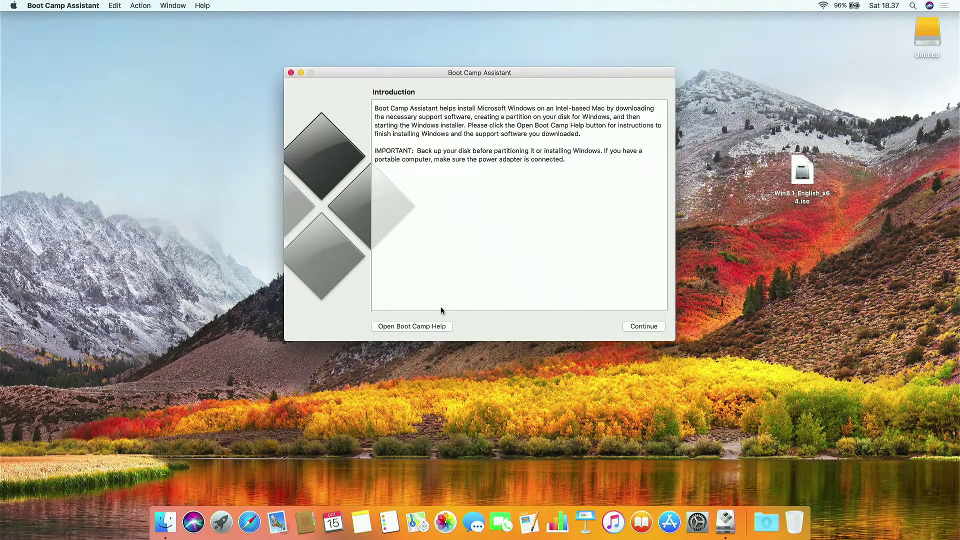
click(640, 326)
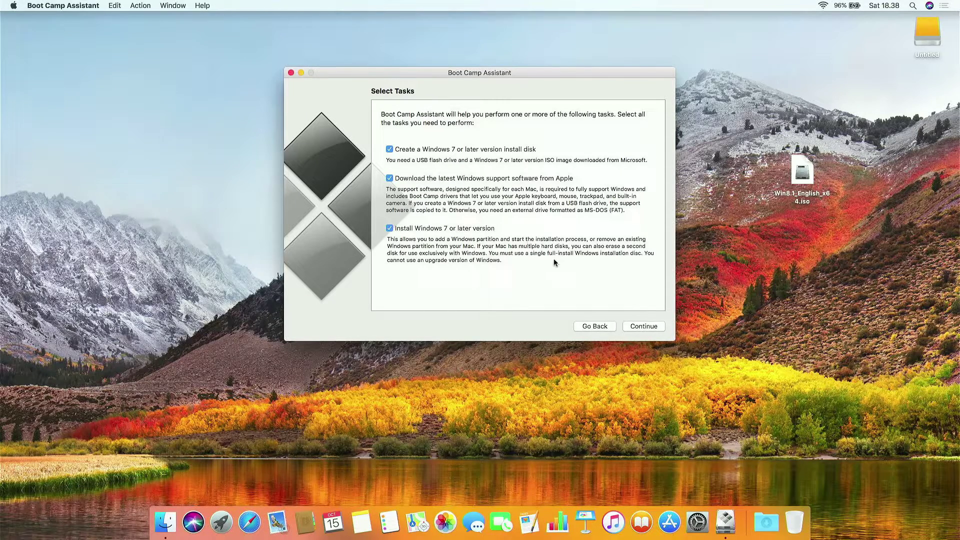
Keep all three tasks, use Win8.1_English_x64.iso for the EYOTA drive, and approve erasing it
click(650, 327)
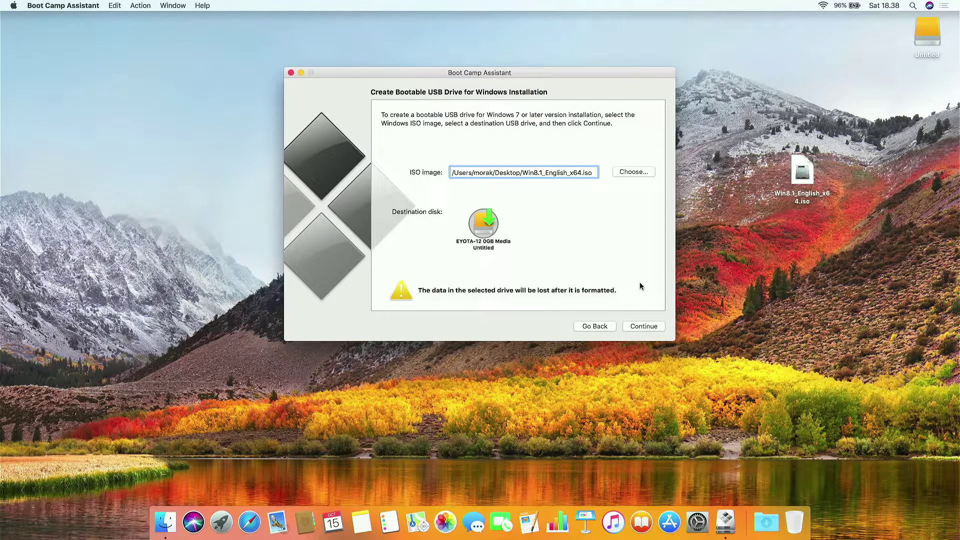
click(644, 327)
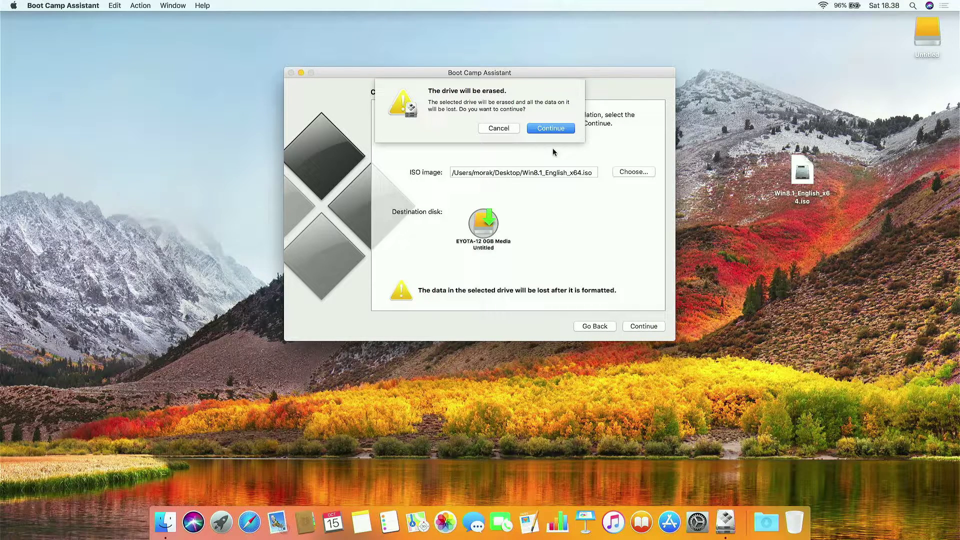
click(560, 131)
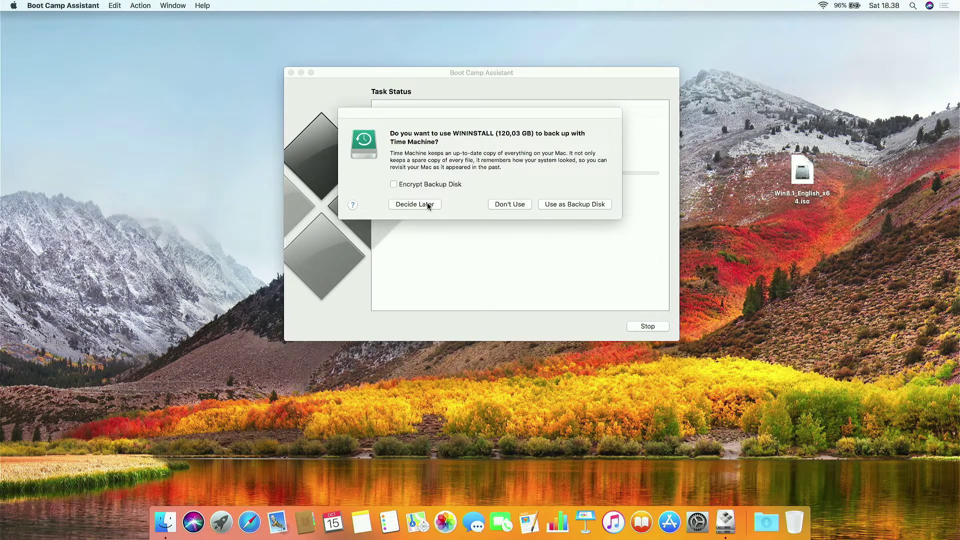
Choose Decide Later on the Time Machine prompt for WININSTALL and let the build finish
click(428, 204)
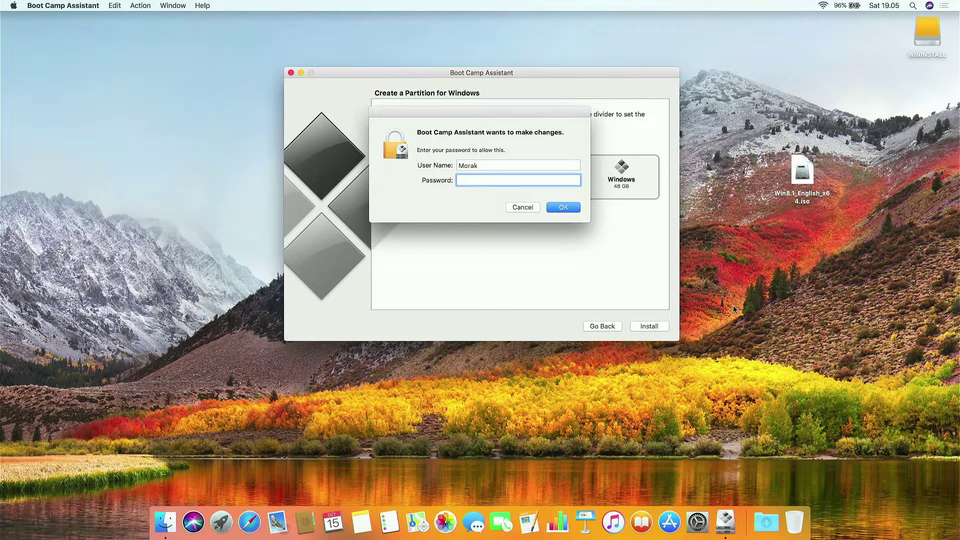
Authenticate with the admin password and divide the disk equally: 124 GB macOS, 125 GB Windows
text(••••)
click(564, 208)
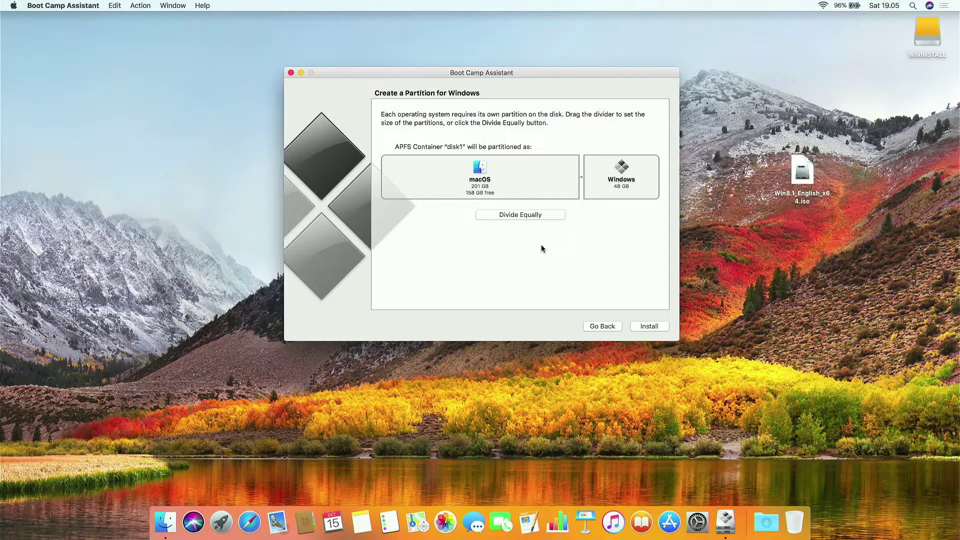
click(522, 216)
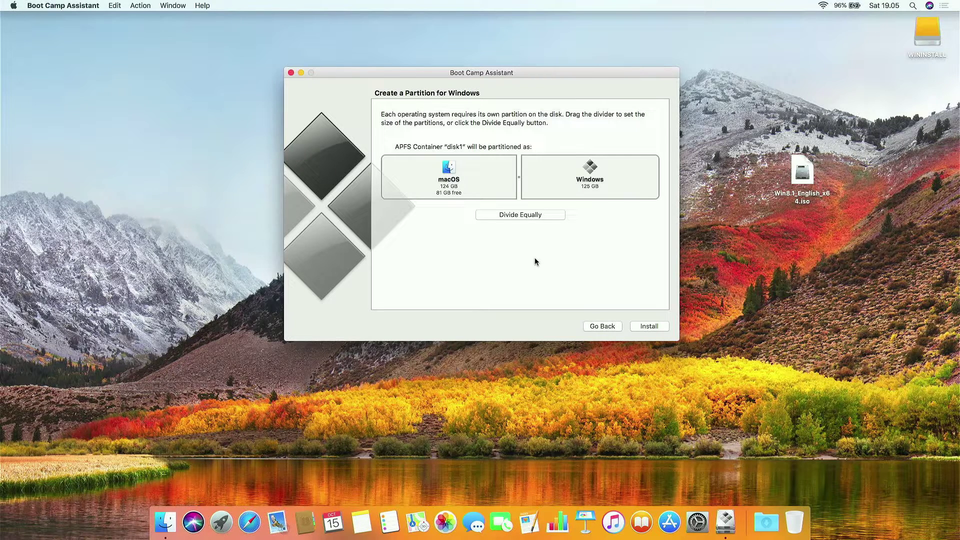
Start the Windows install and authorize the startup disk change with the admin password
click(649, 327)
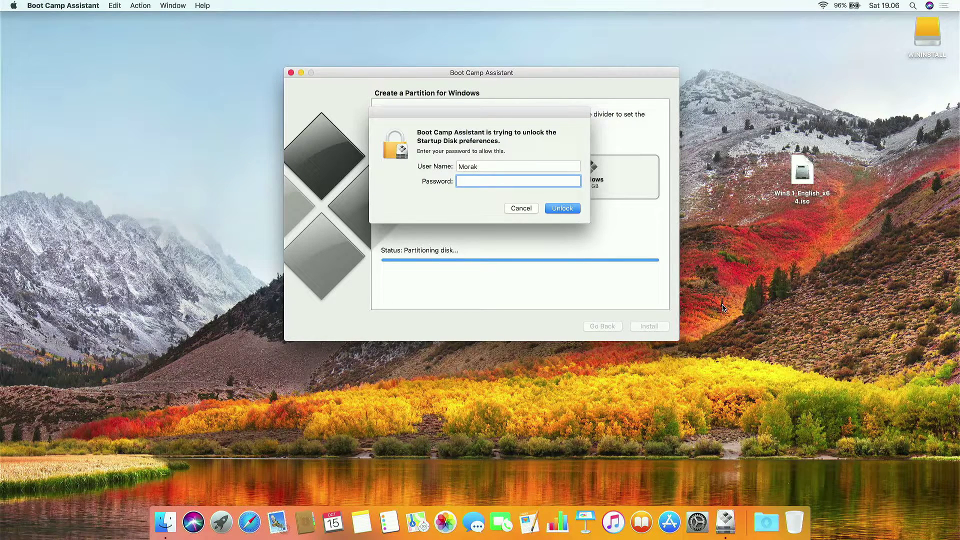
text(****)
click(568, 207)
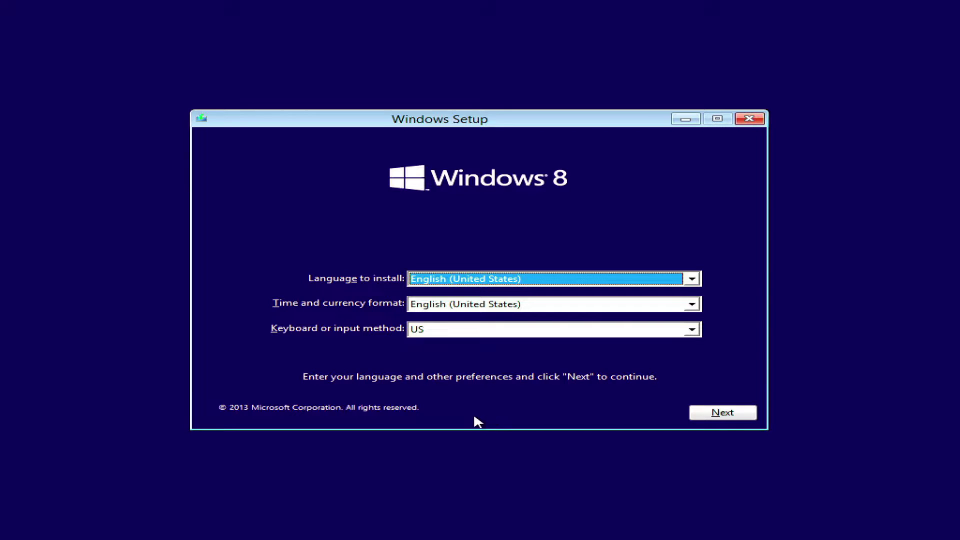
Keep English (United States) language settings, enter the Windows product key, and accept the license terms
click(723, 413)
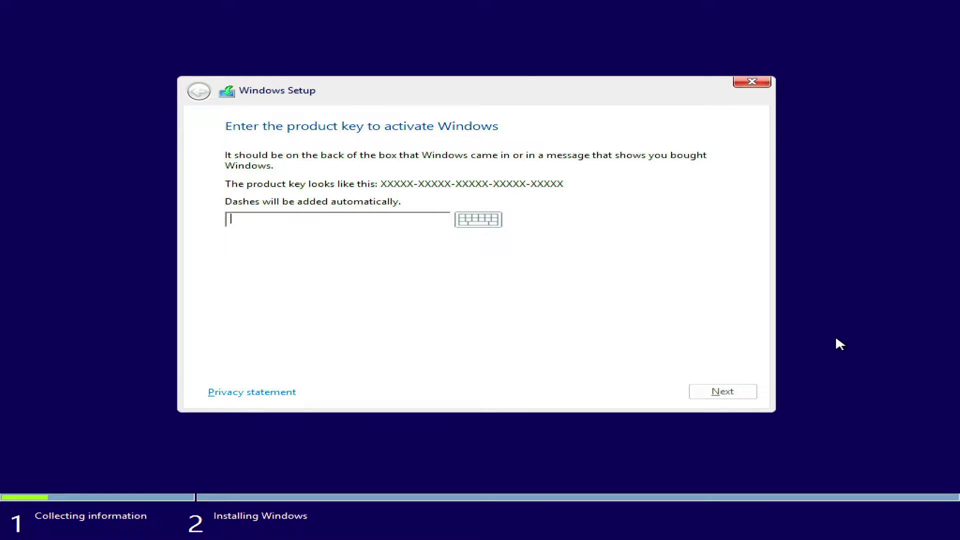
text(GXXX)
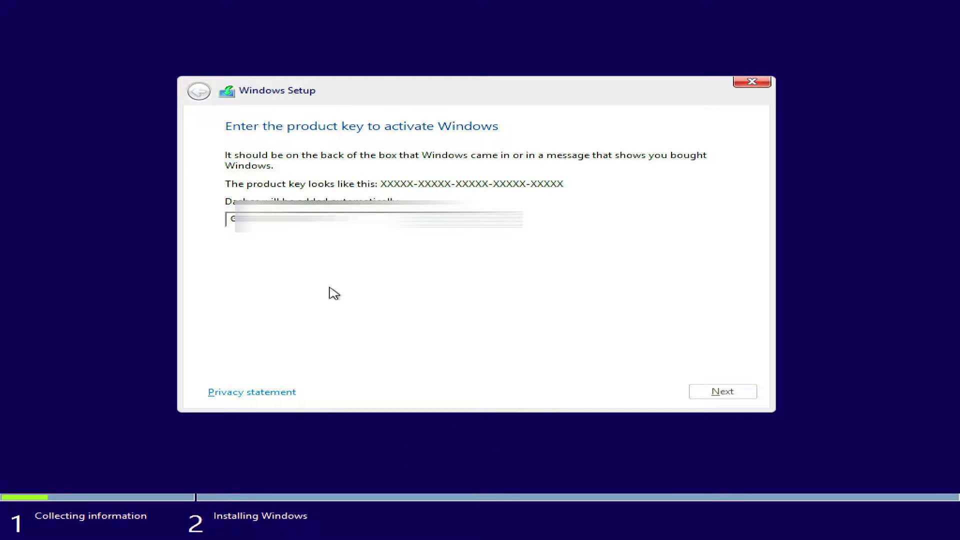
text(XXX)
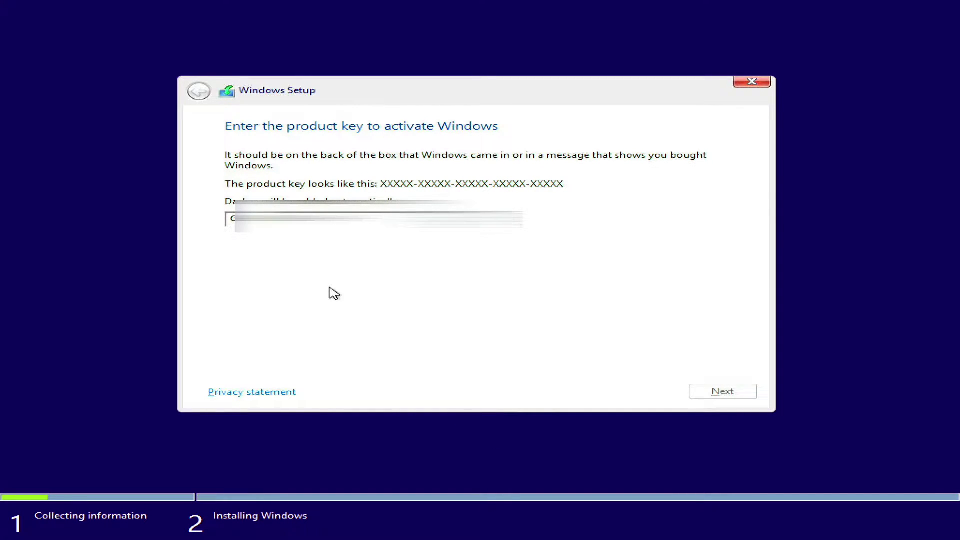
text(XXXXX)
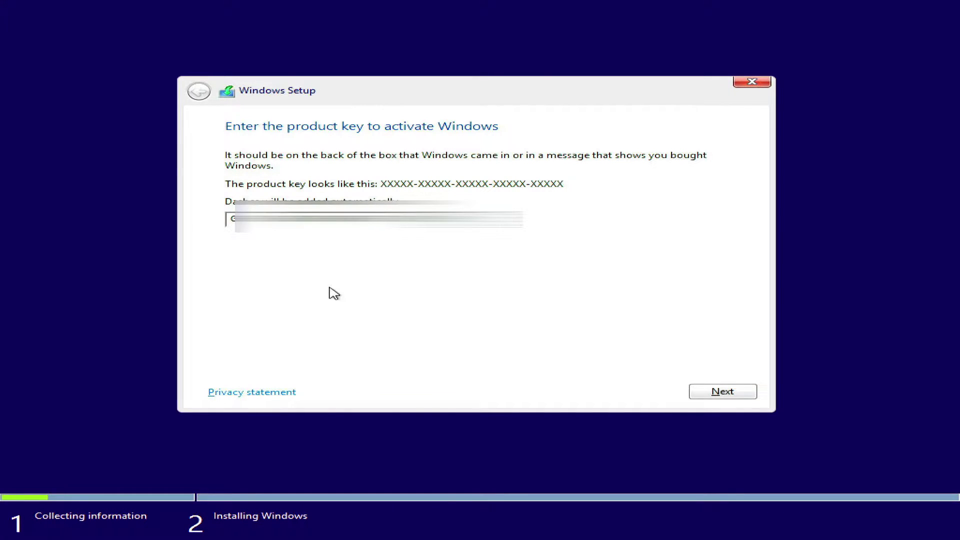
click(720, 393)
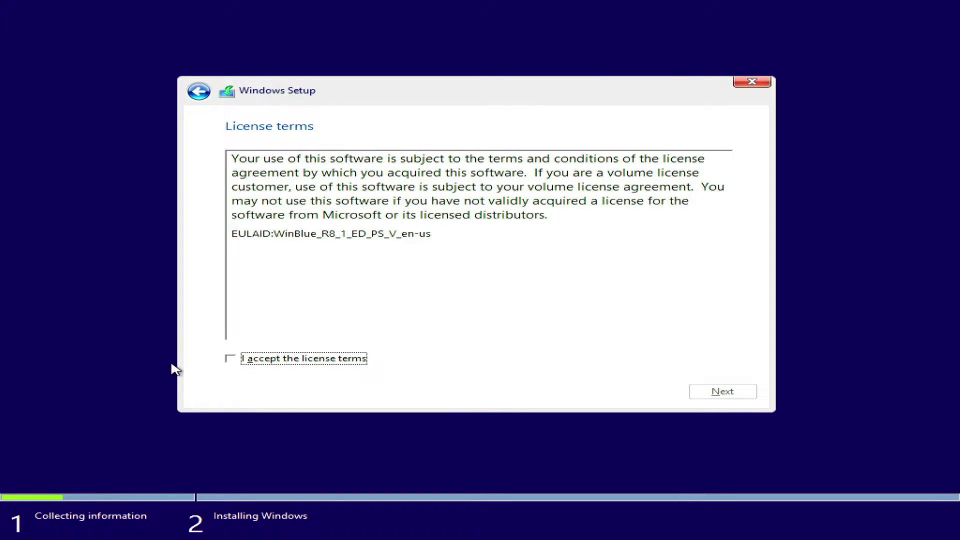
click(237, 361)
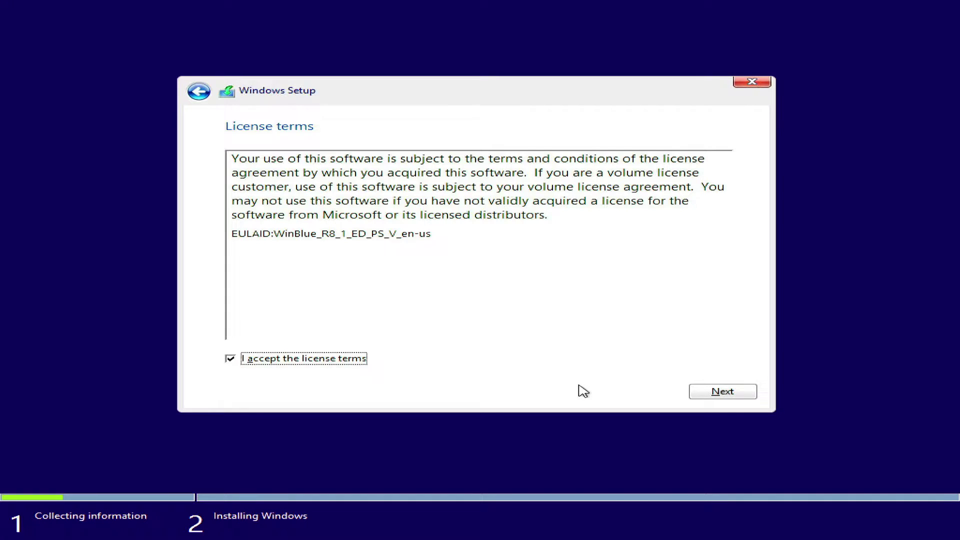
click(732, 395)
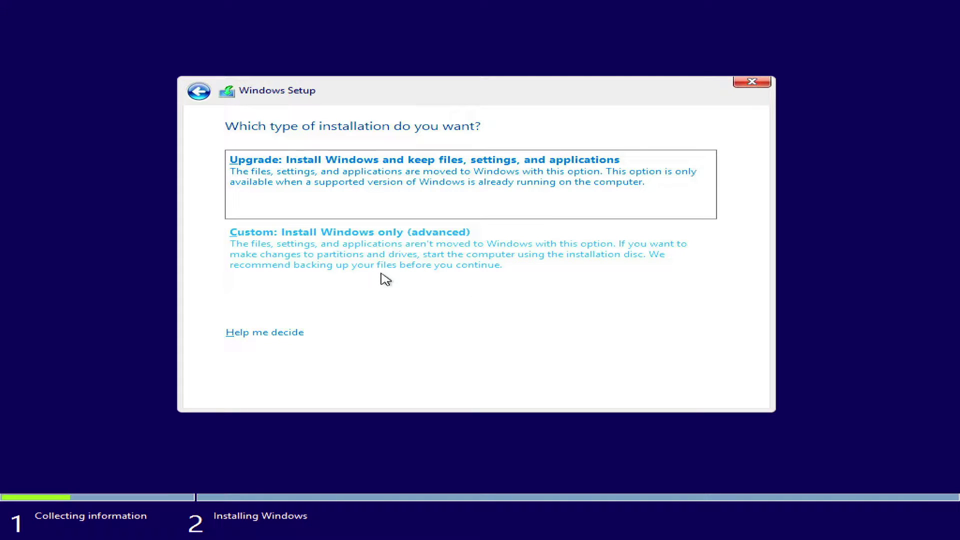
Choose a Custom install and format the 117.2 GB Drive 0 Partition 3: BOOTCAMP
click(358, 268)
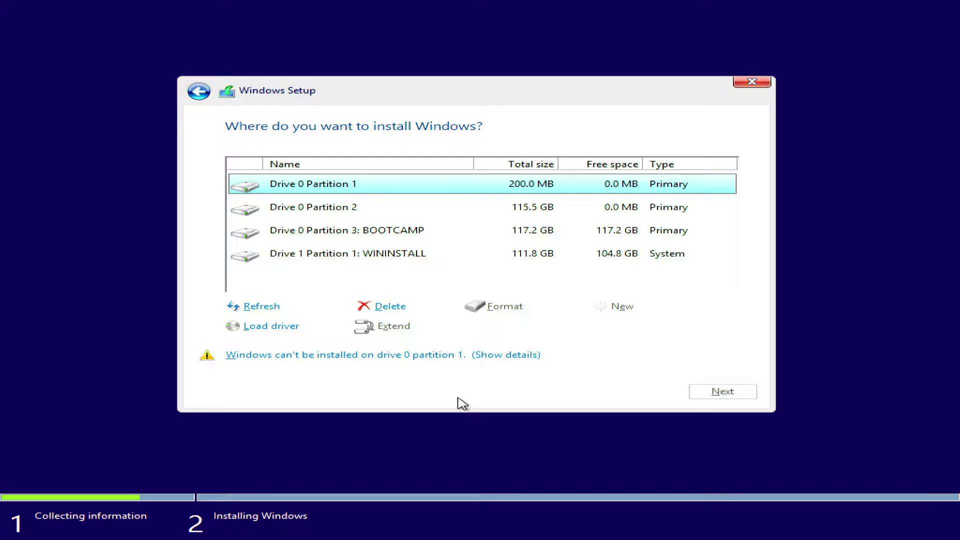
click(384, 231)
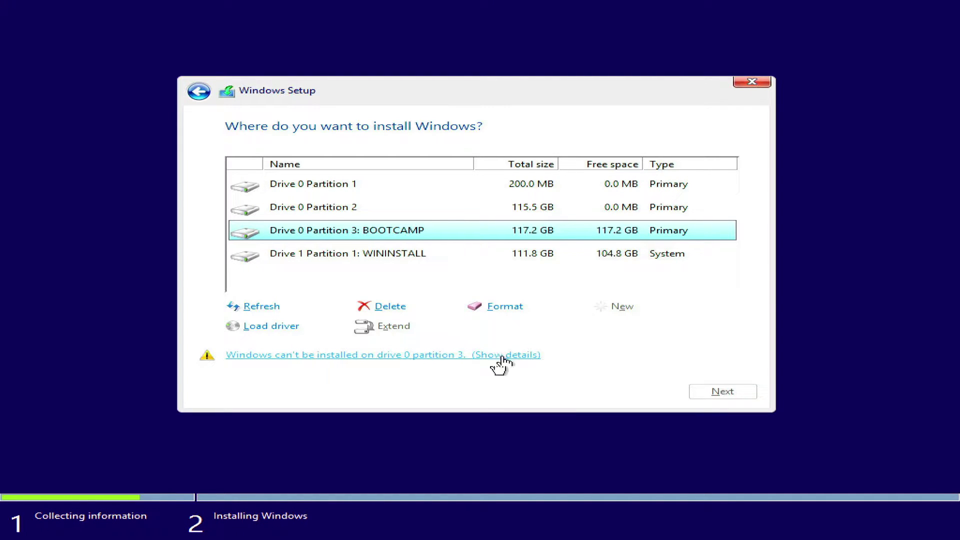
click(452, 357)
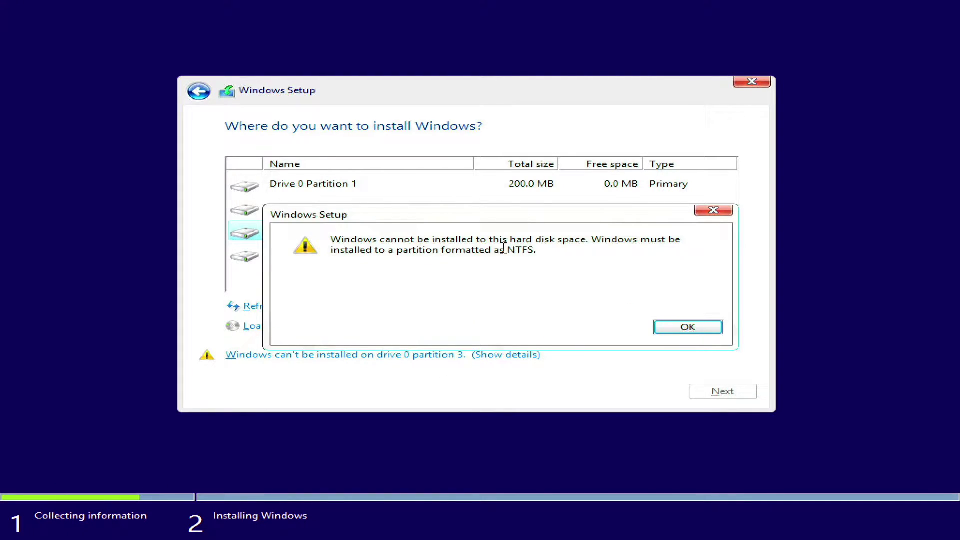
click(686, 328)
click(690, 328)
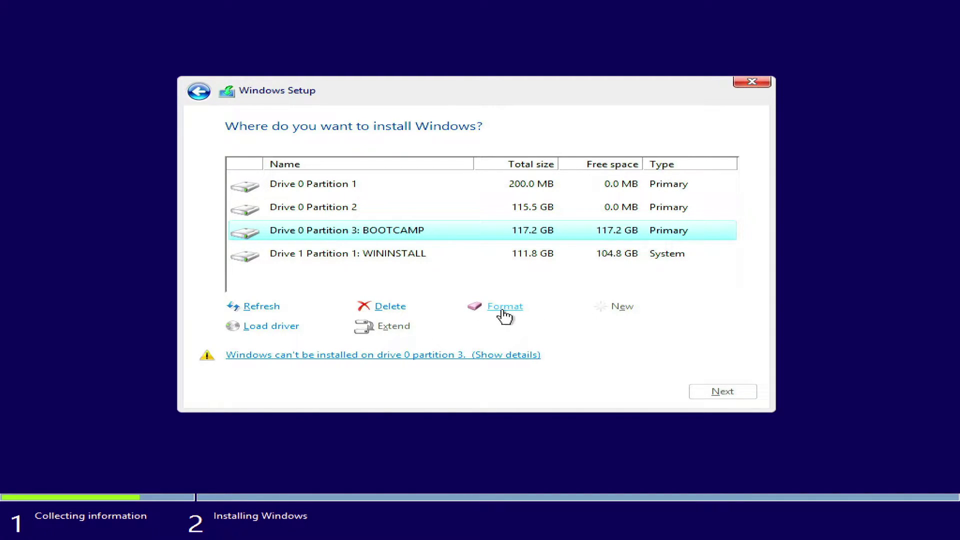
click(506, 308)
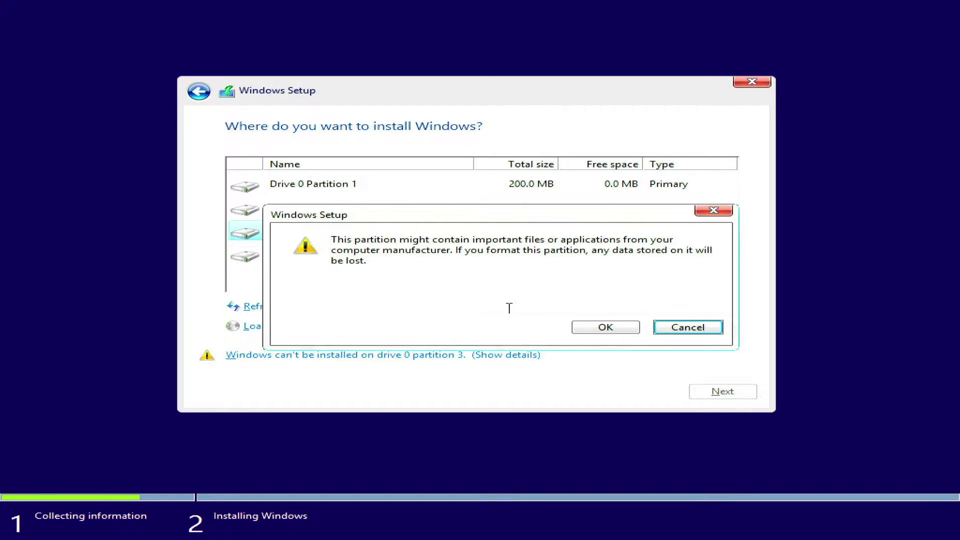
click(601, 328)
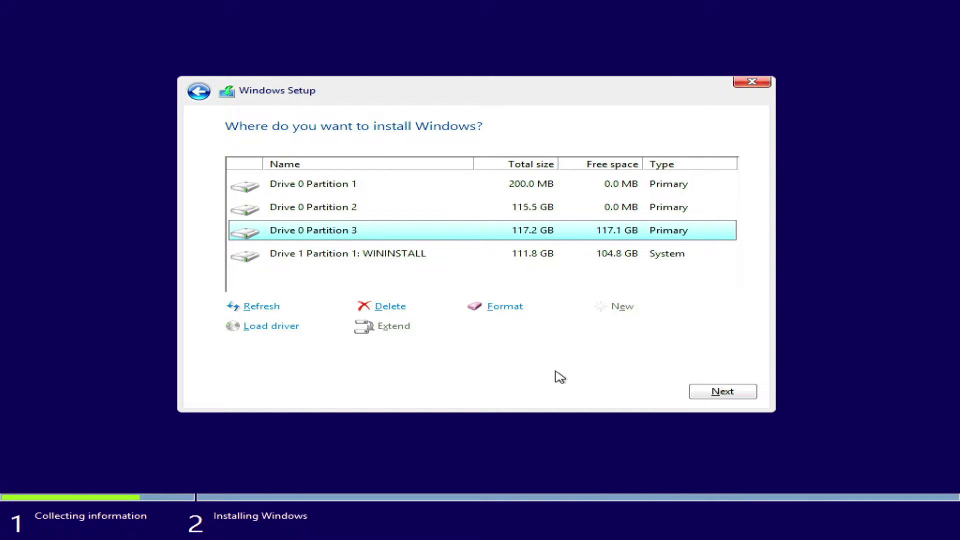
Install Windows on the formatted partition, give the PC a name, and choose to customize settings
click(728, 393)
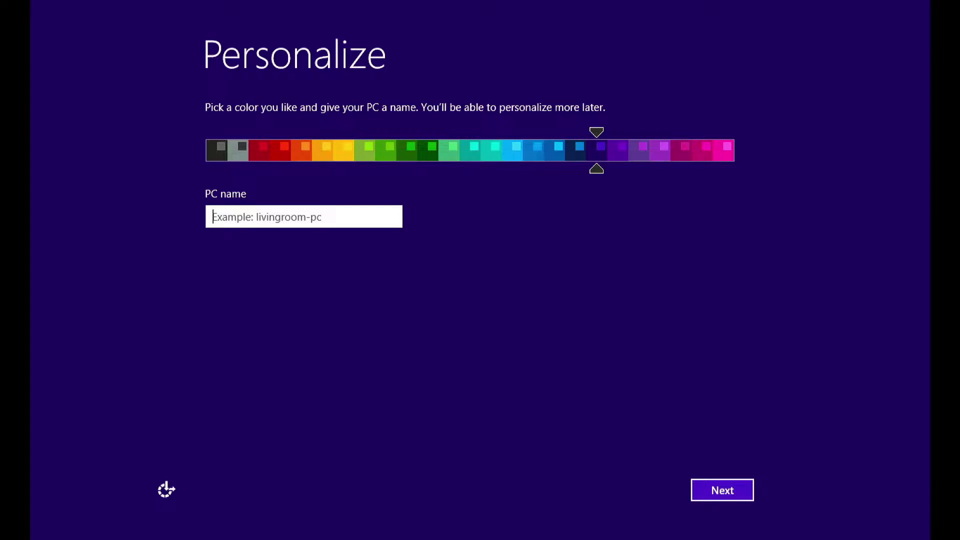
text(Mo)
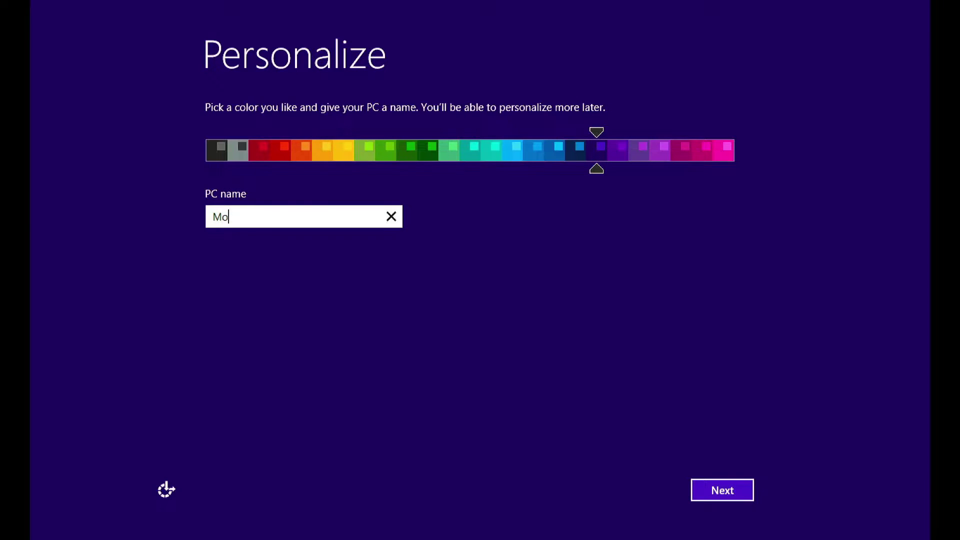
text(rak-pc)
click(745, 494)
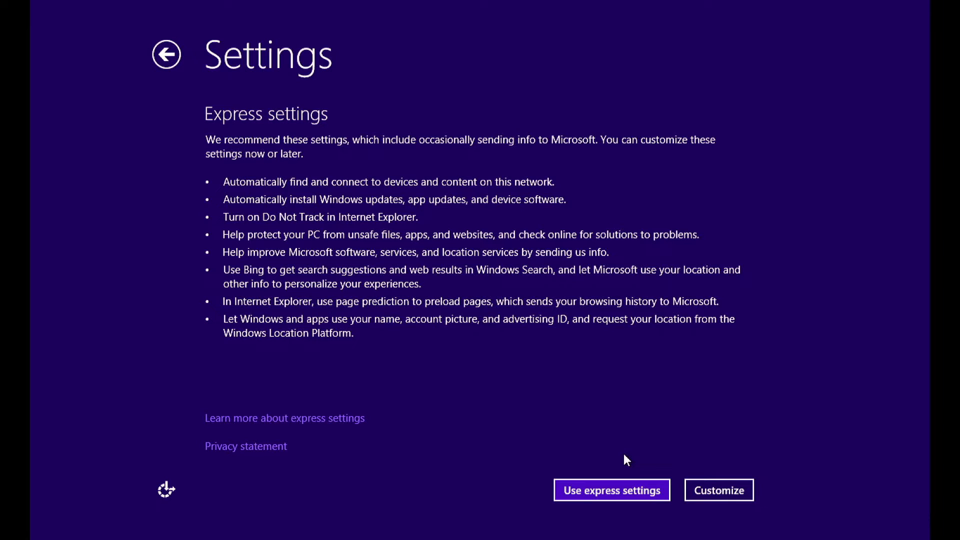
click(724, 492)
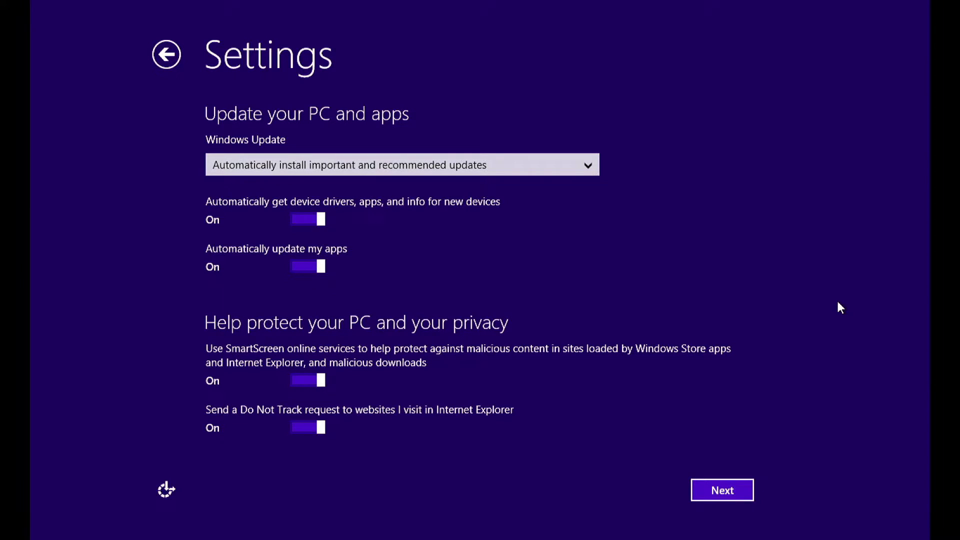
Keep automatic important updates; turn off driver downloads, app updates, SmartScreen and Do Not Track
click(428, 163)
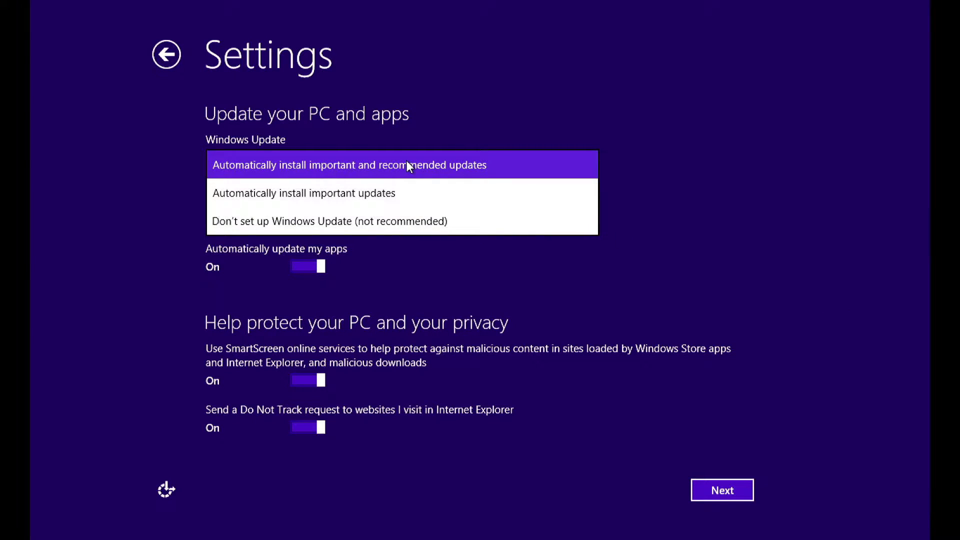
click(407, 163)
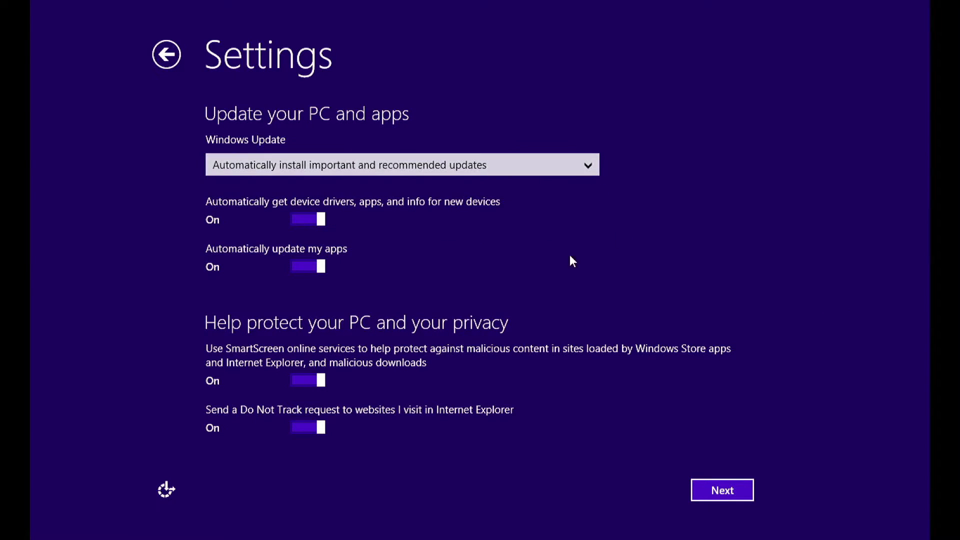
click(304, 220)
click(306, 267)
click(306, 380)
click(305, 431)
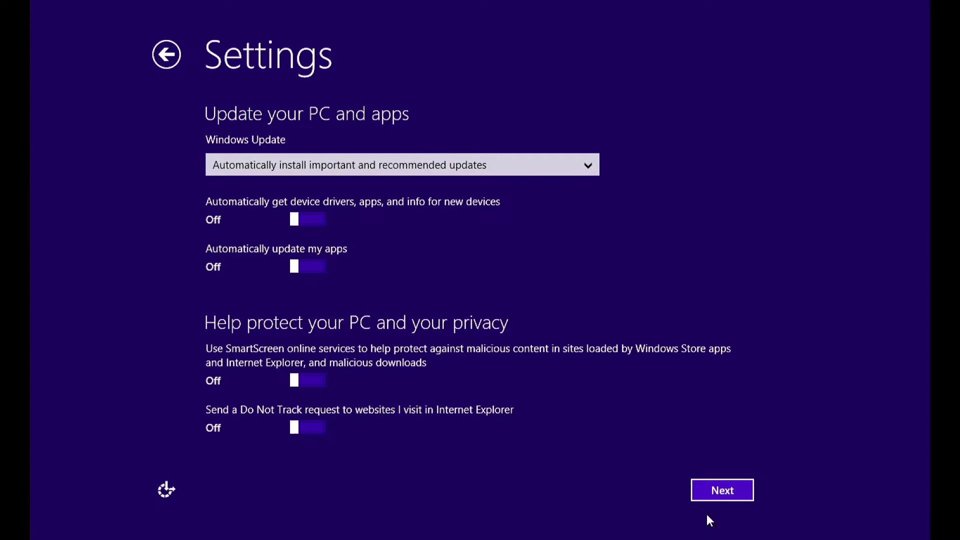
click(709, 497)
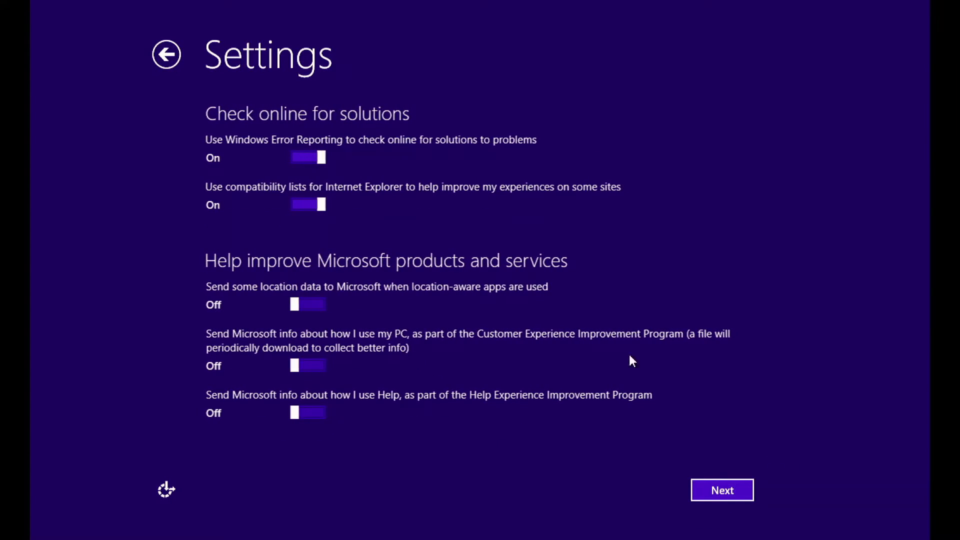
Turn off Windows Error Reporting and Internet Explorer compatibility lists
click(302, 158)
click(308, 204)
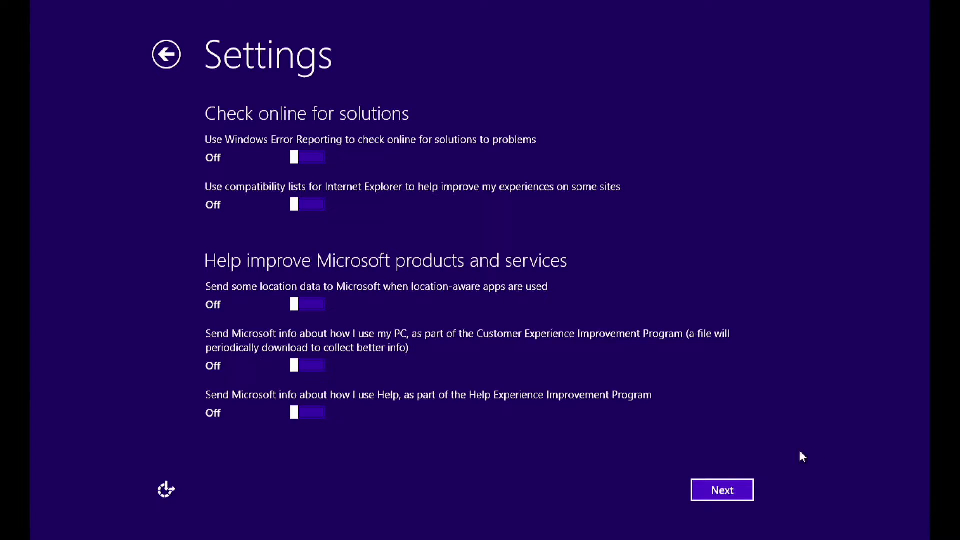
click(707, 498)
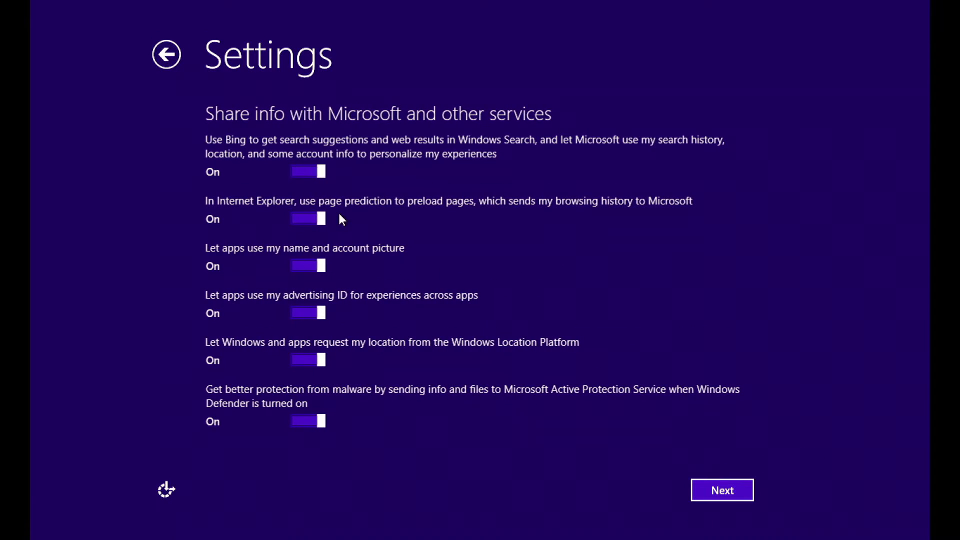
Turn off Bing suggestions, page prediction, app use of name, advertising ID, location, and file sending
click(300, 170)
click(301, 218)
click(307, 266)
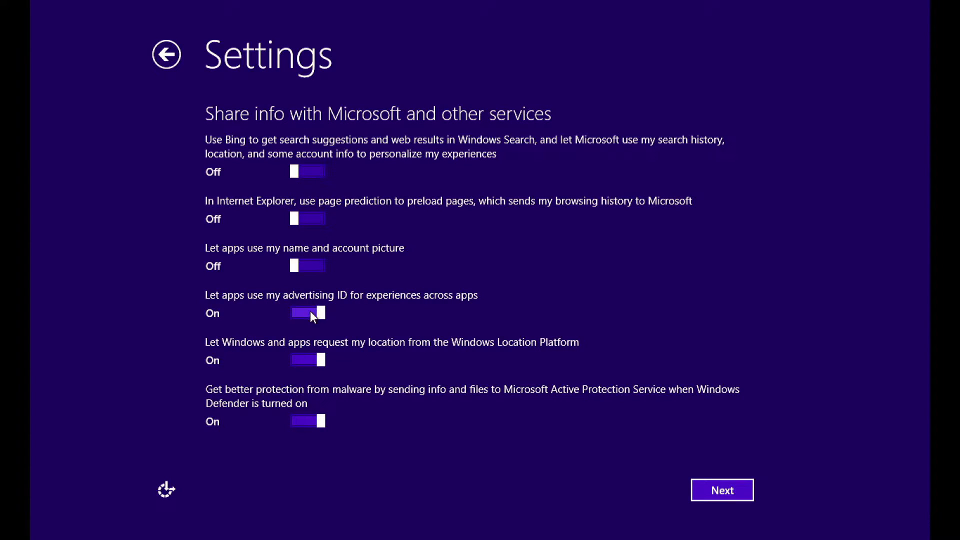
click(309, 313)
click(299, 361)
click(306, 418)
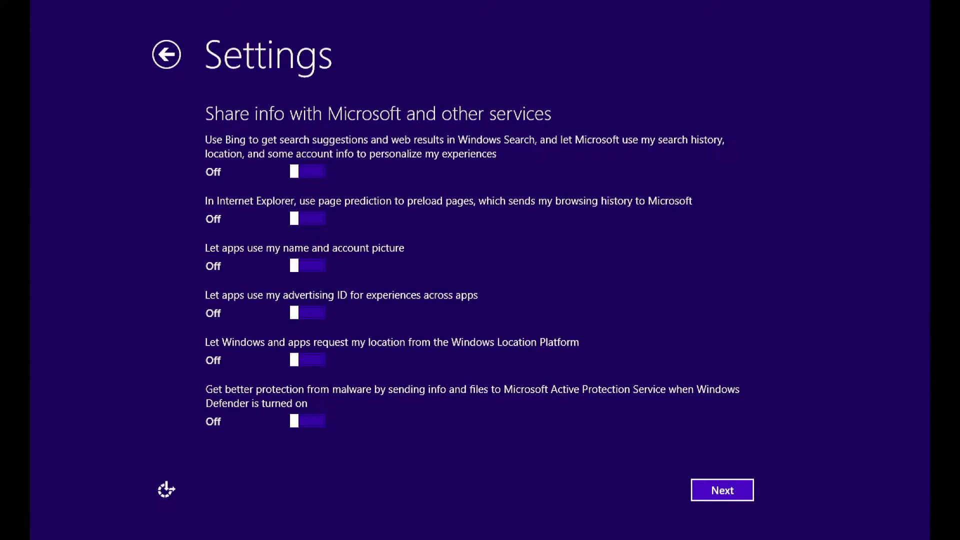
click(744, 490)
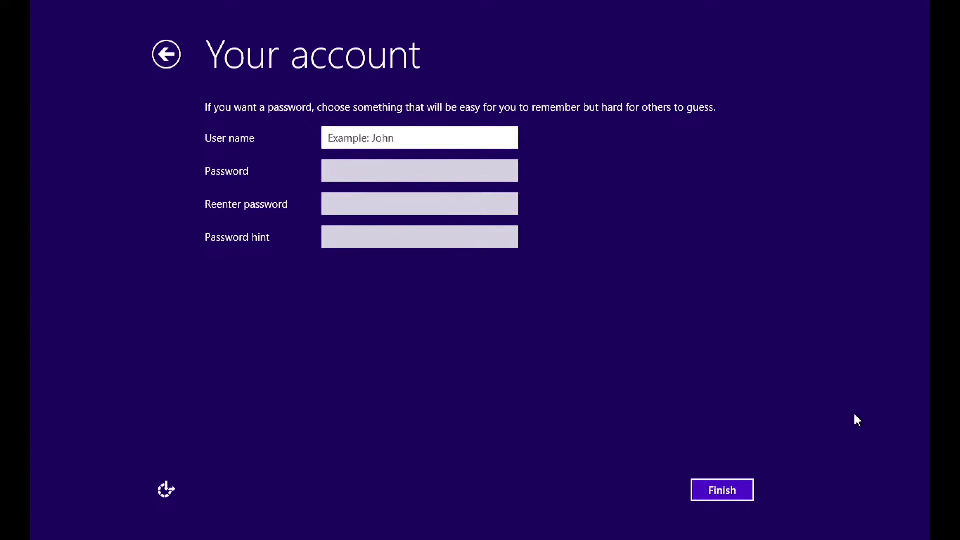
Enter the local account's user name and finish setup to reach the Windows 8.1 desktop
text(Morak)
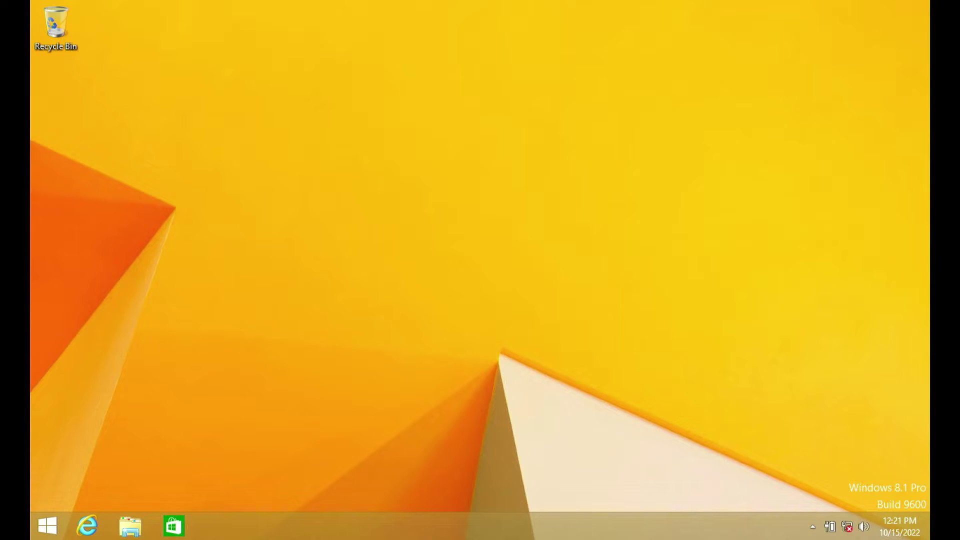
Run Setup from the BootCamp folder on WININSTALL (D:), approve it, and close the Explorer window
click(130, 525)
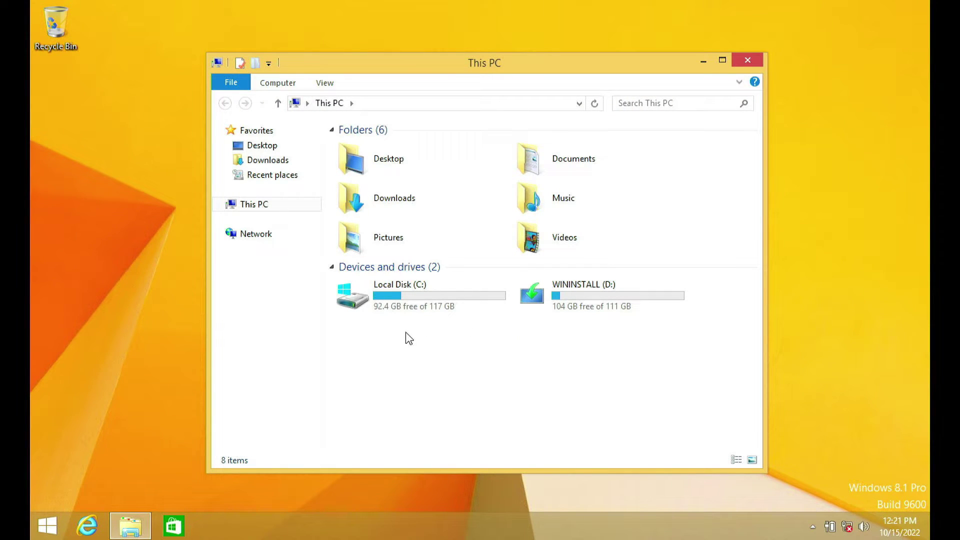
double_click(593, 301)
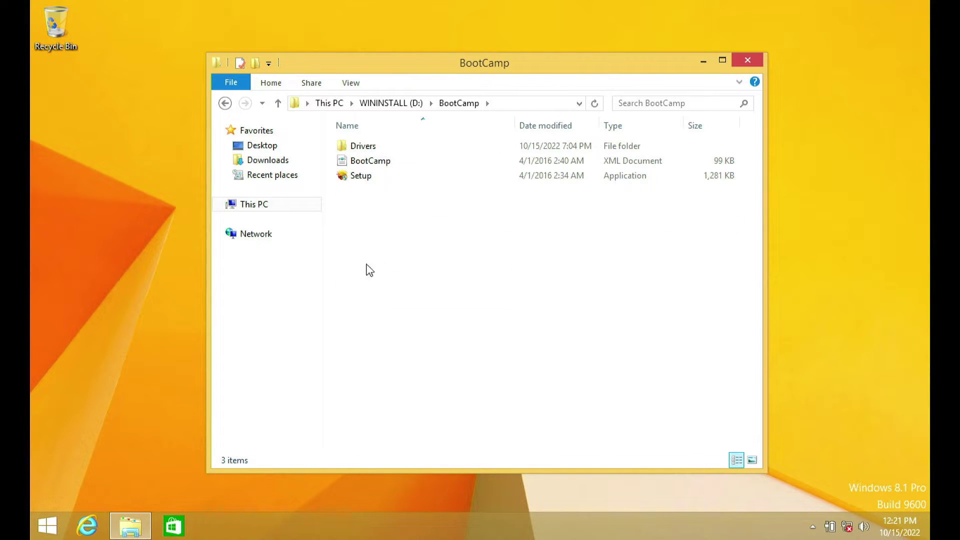
double_click(361, 176)
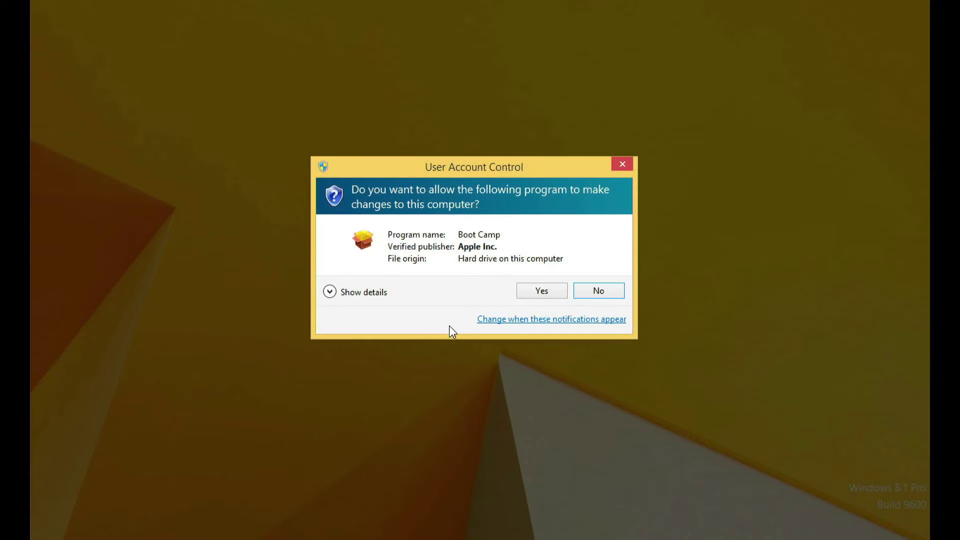
click(545, 292)
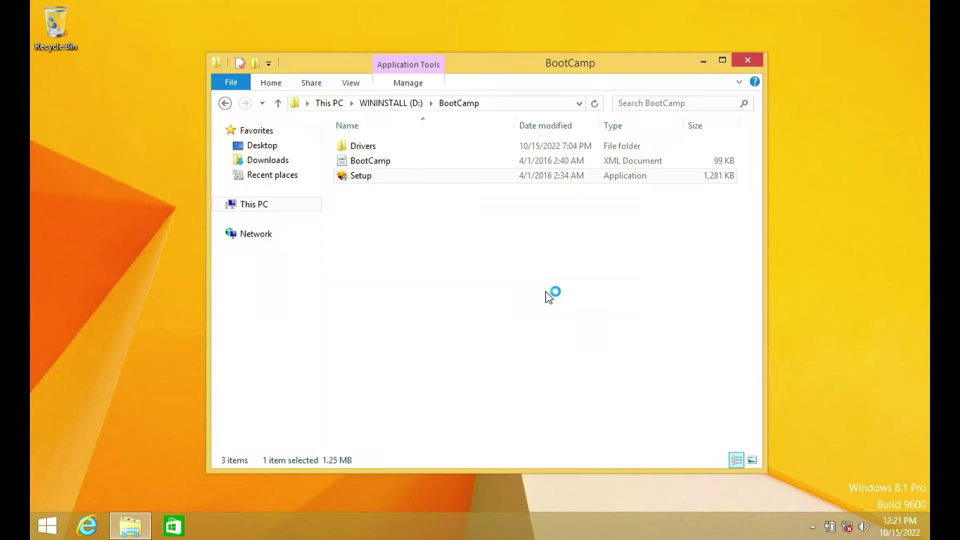
click(747, 60)
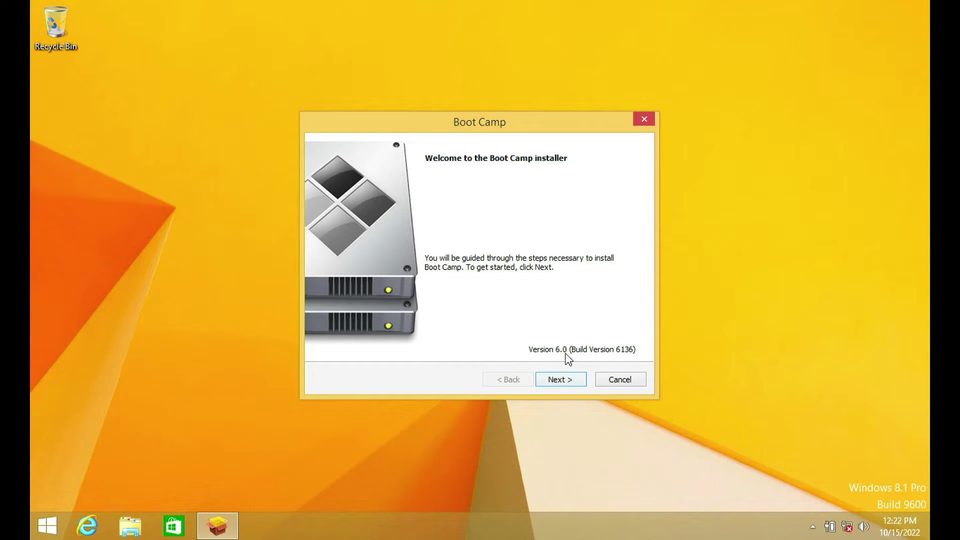
Accept the Boot Camp licence terms, install the drivers, and finish the installer to restart
click(560, 381)
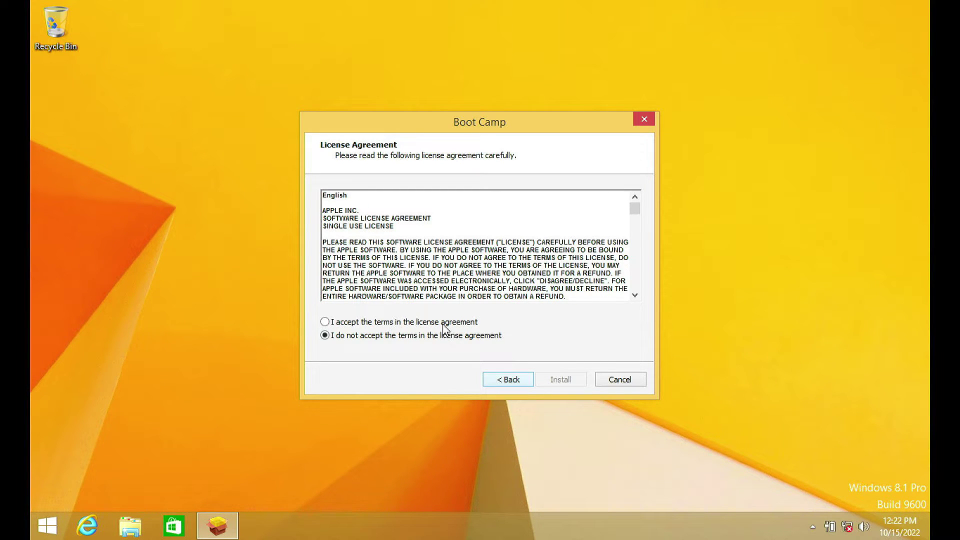
click(413, 323)
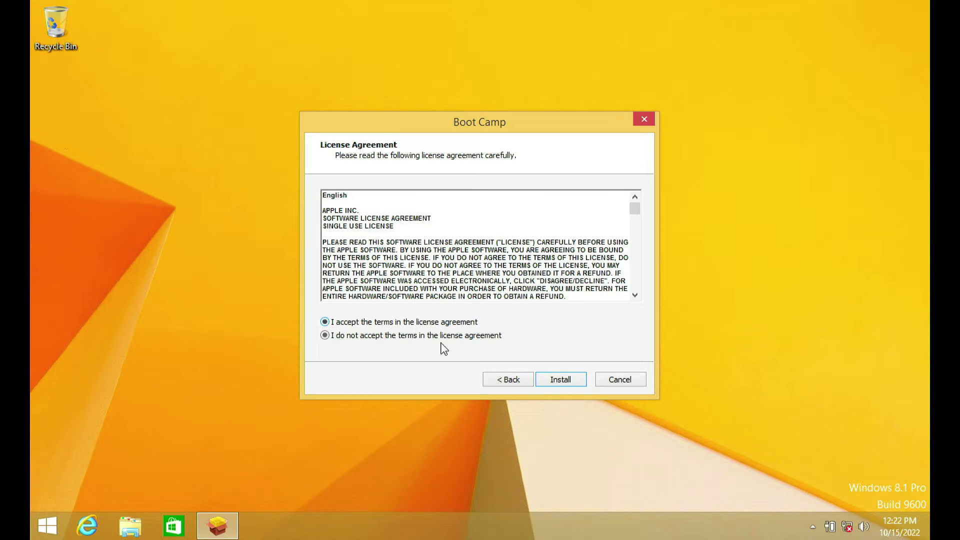
click(557, 378)
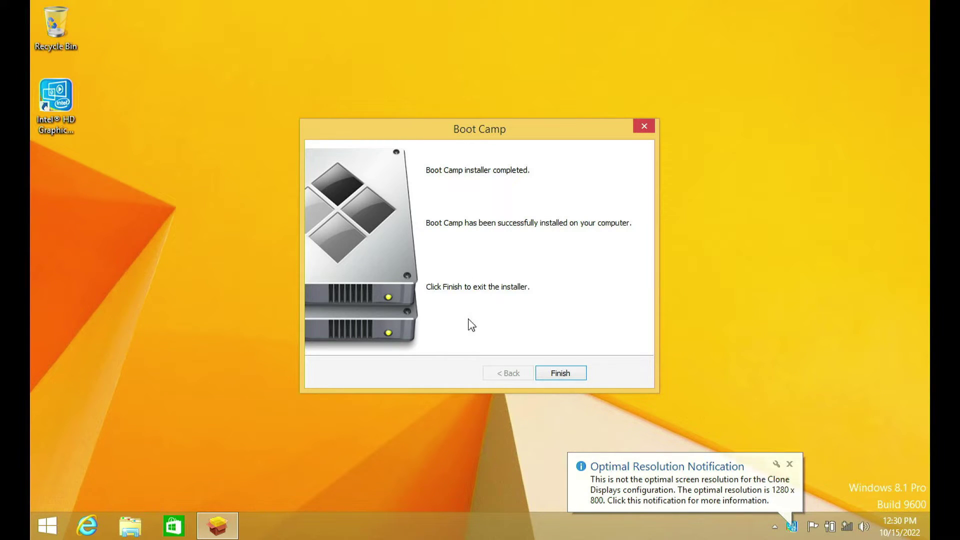
click(572, 374)
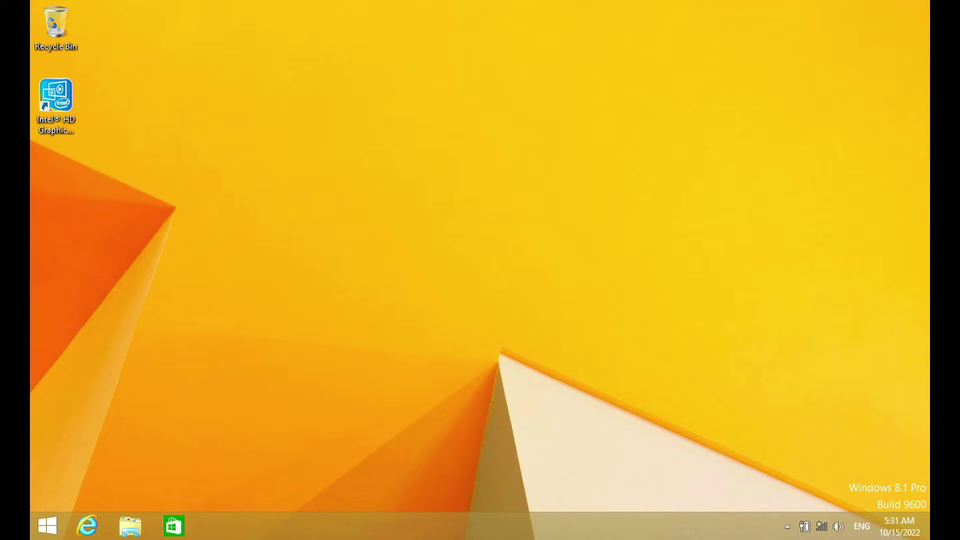
click(130, 525)
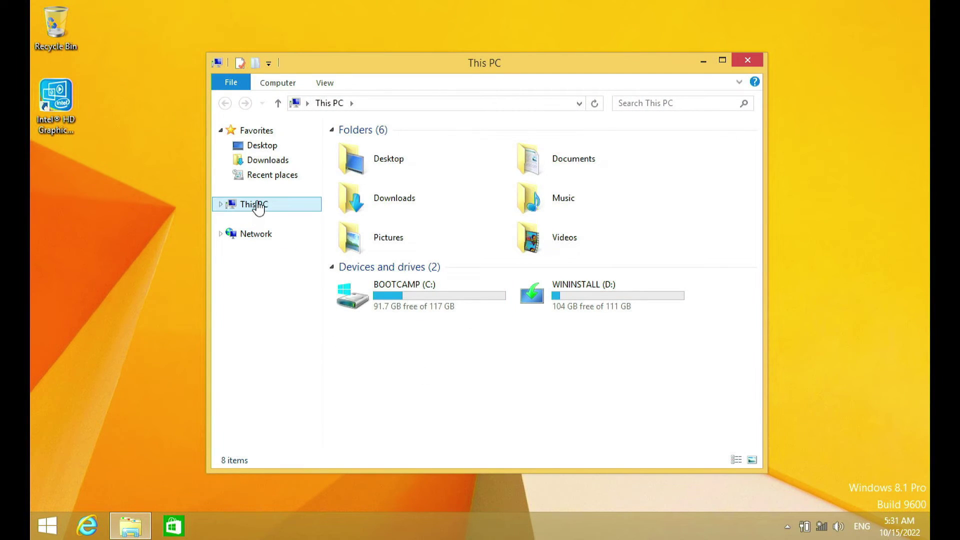
right_click(258, 207)
click(345, 374)
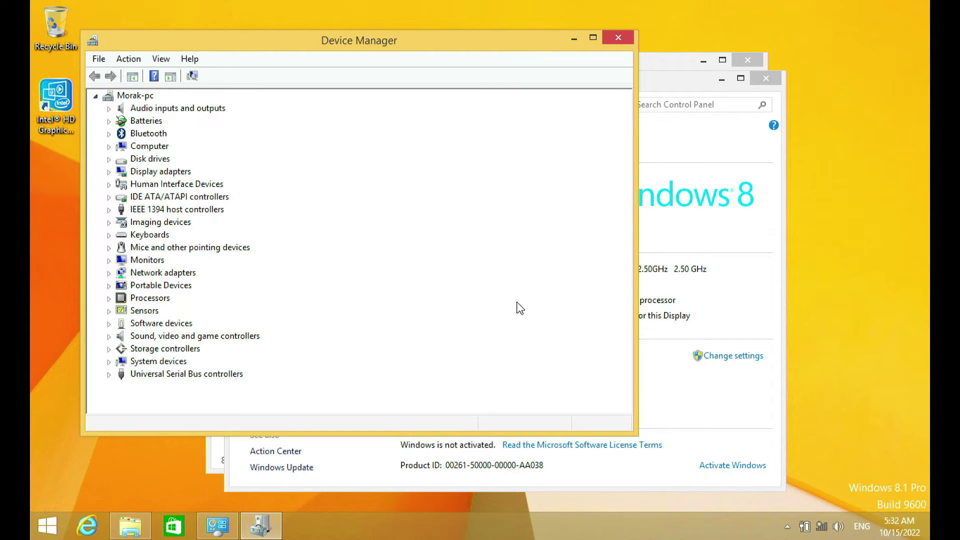
click(617, 39)
click(766, 78)
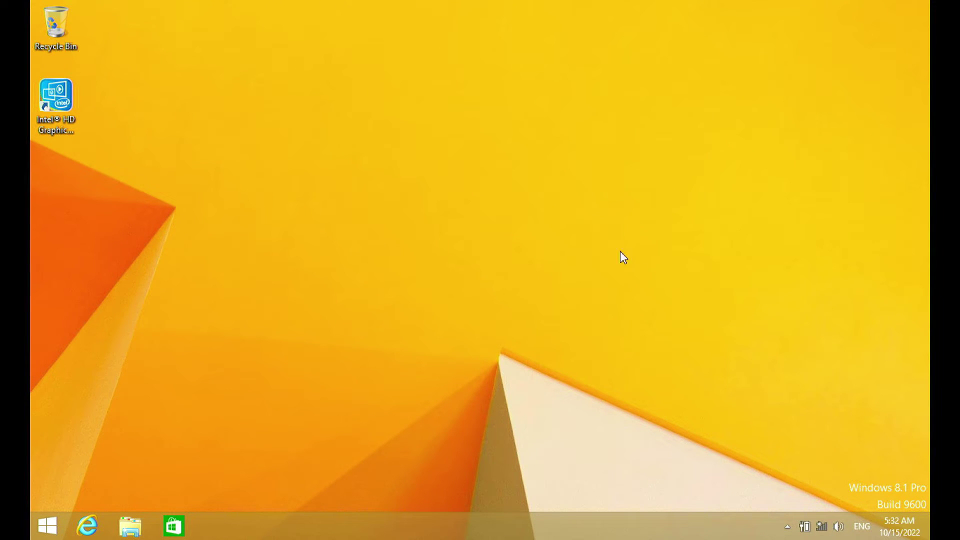
Open Boot Camp Control Panel from the tray and enable Tap to Click for the trackpad
click(788, 526)
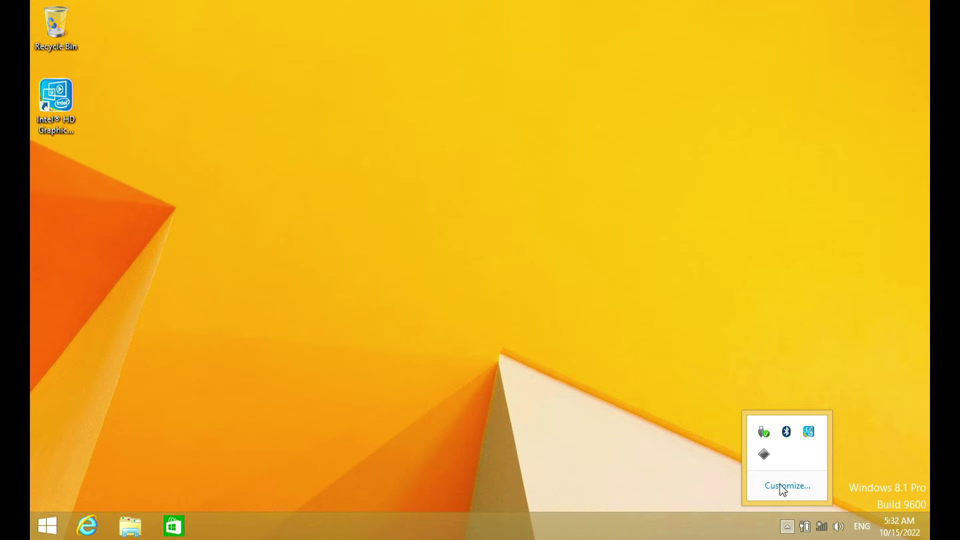
click(769, 457)
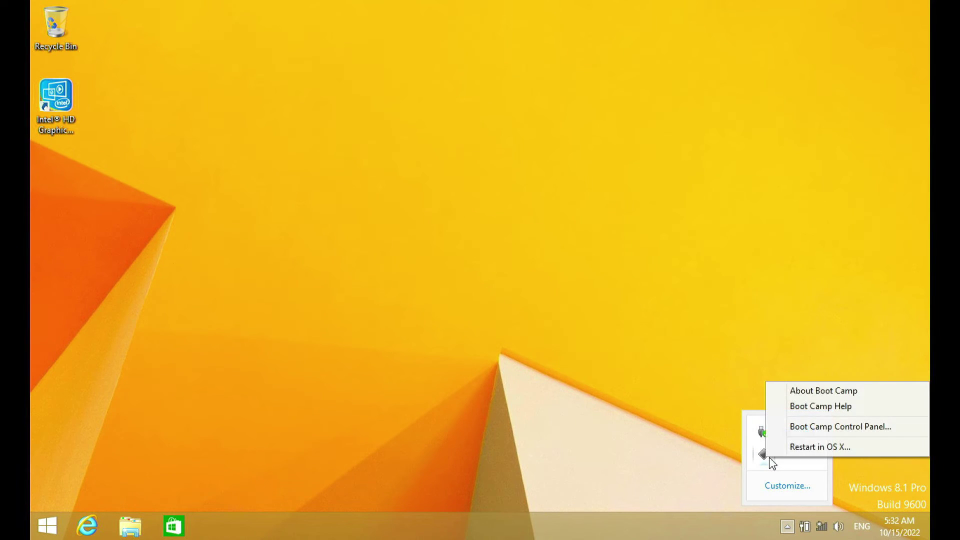
click(805, 427)
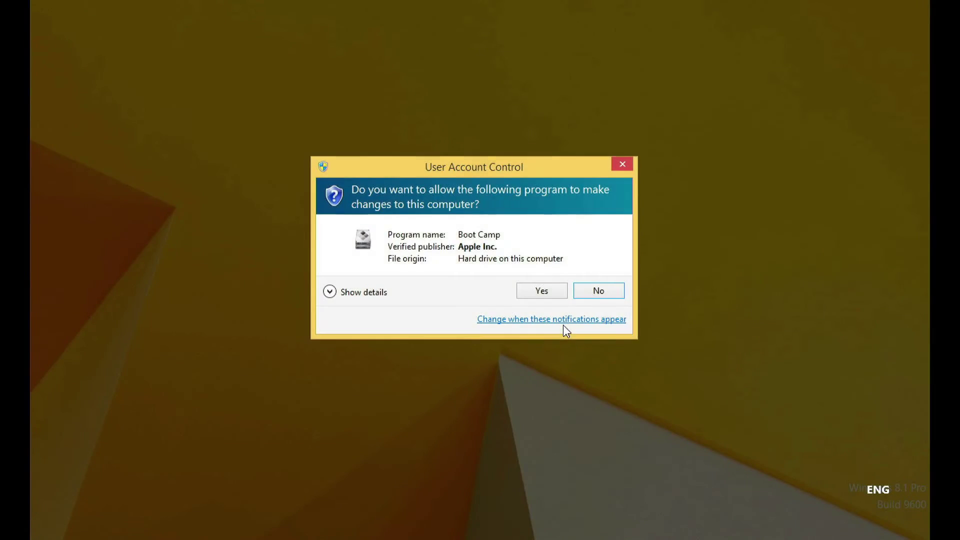
click(541, 298)
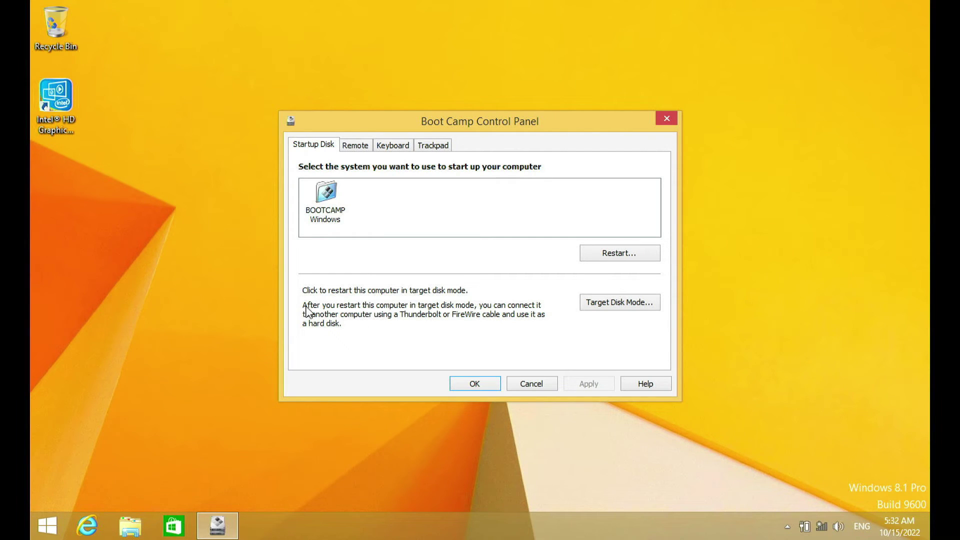
click(433, 145)
click(349, 209)
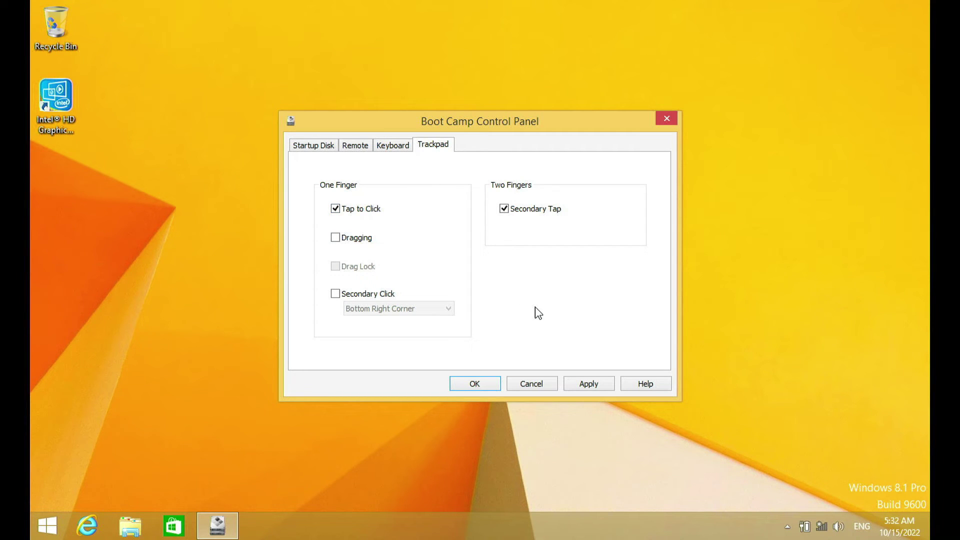
click(468, 385)
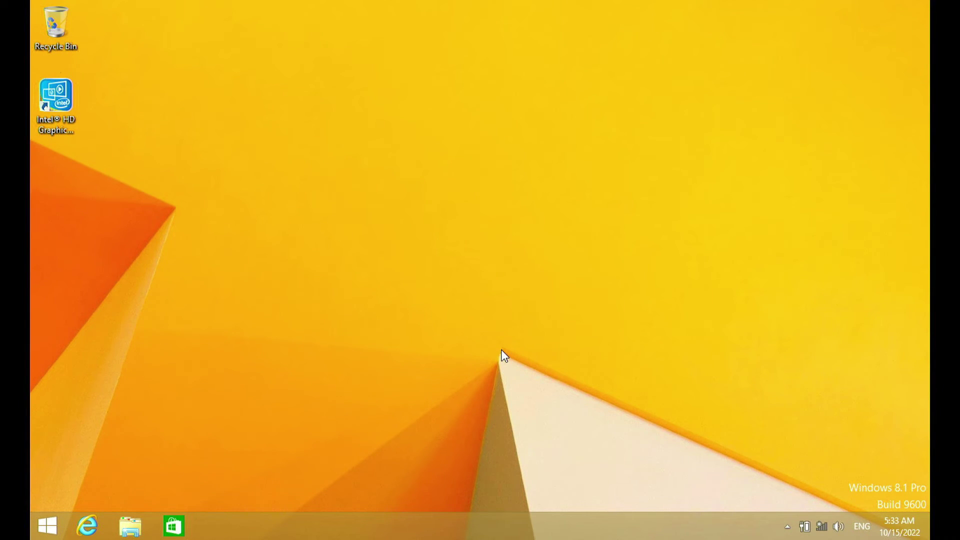
Connect to the kios plat Wi-Fi using its security key and answer the device-sharing prompt
click(821, 526)
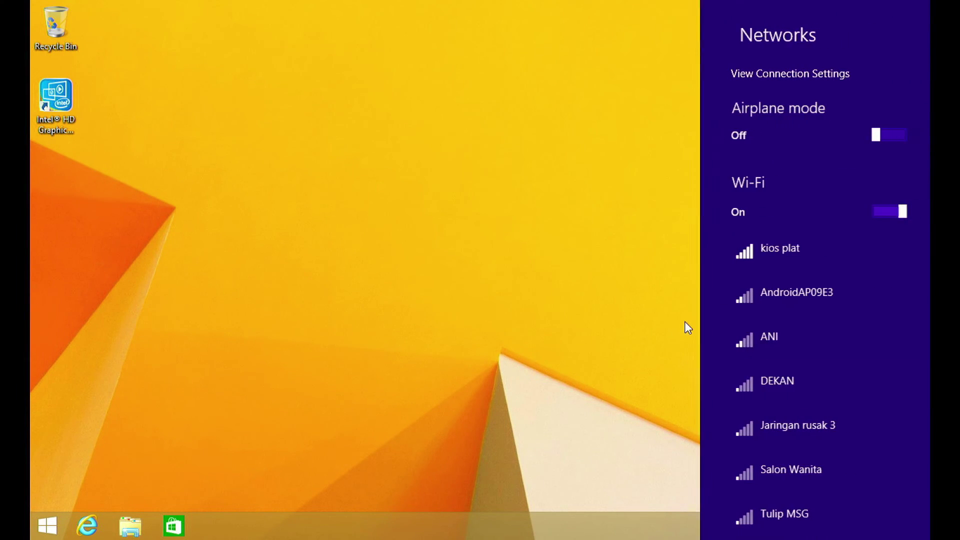
click(774, 264)
click(868, 333)
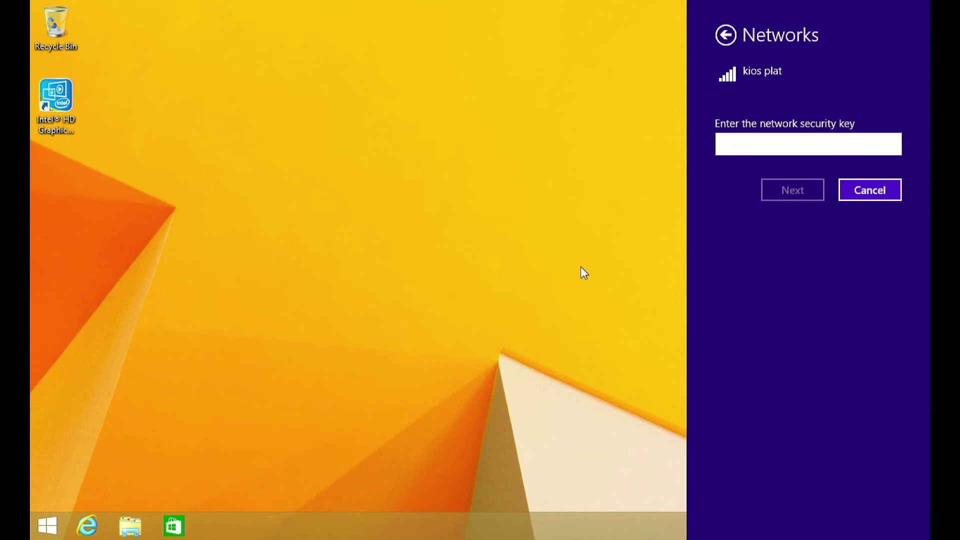
text(••••)
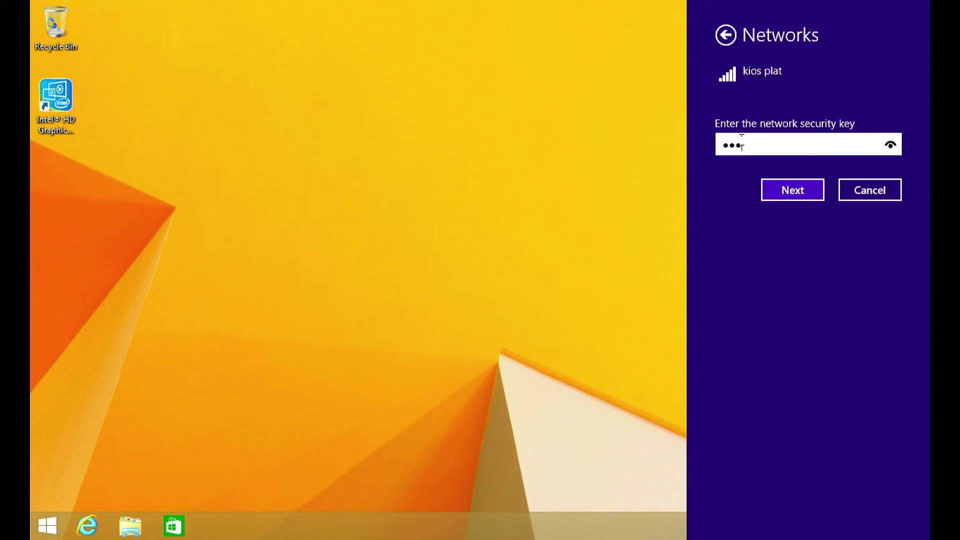
text(•••••••)
click(792, 190)
click(795, 272)
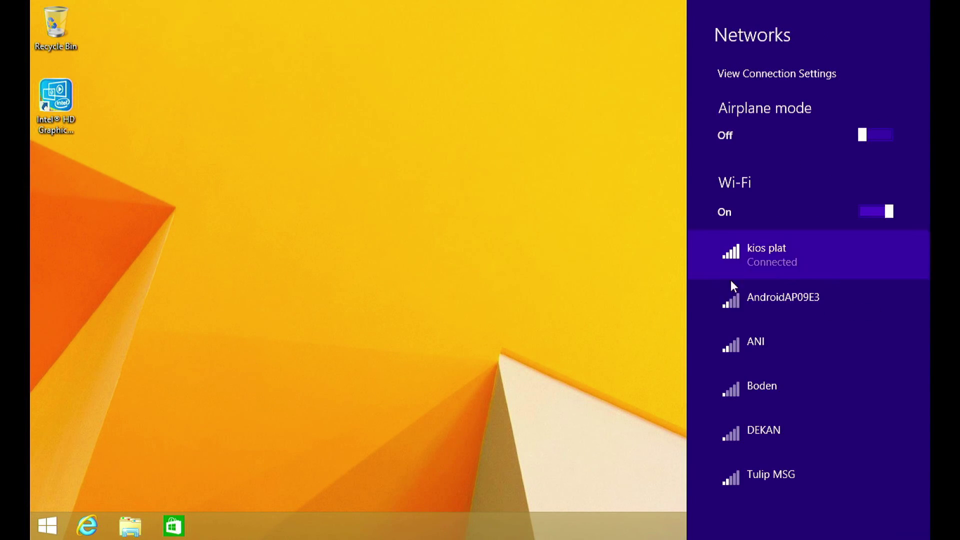
click(525, 287)
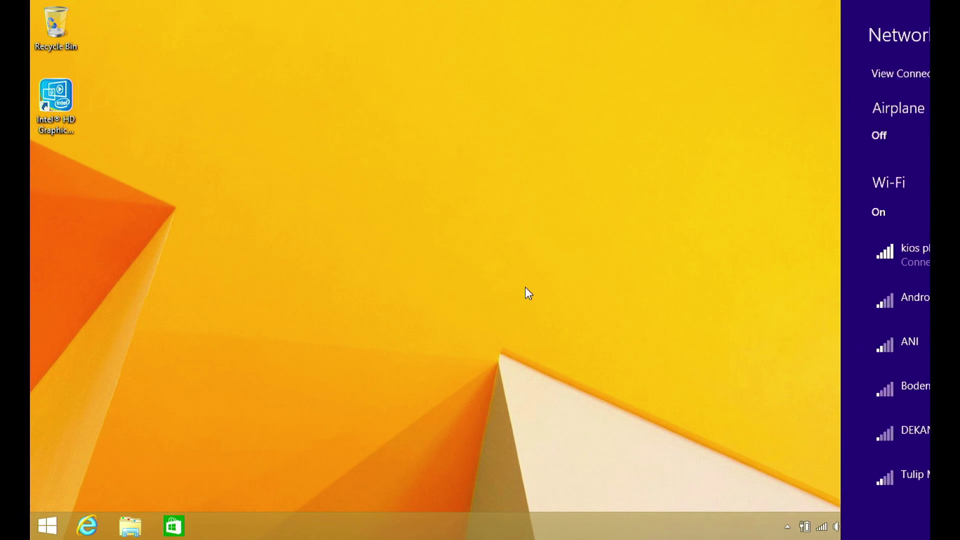